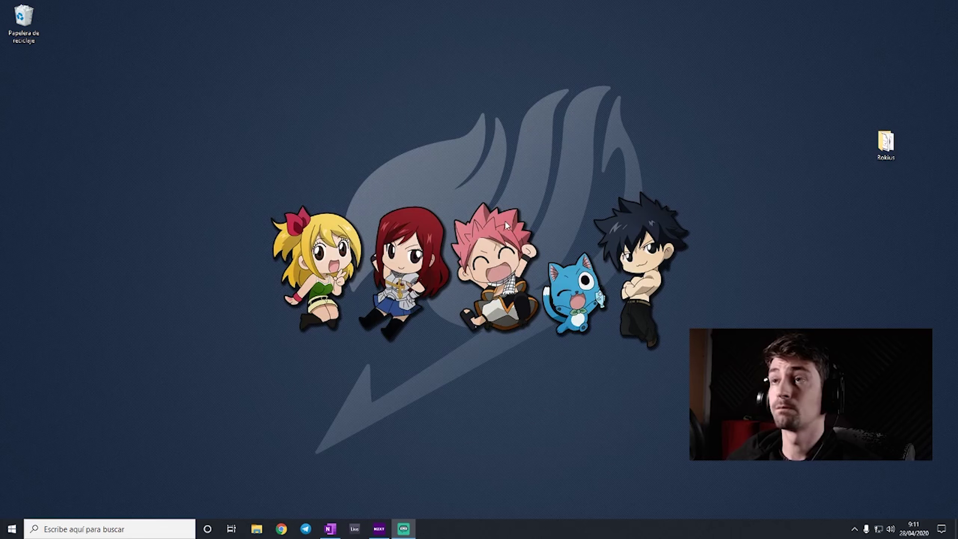
- Launch Chrome and open the extension management page from an extension's menu
drag(595, 240, 828, 249)
drag(727, 126, 141, 193)
drag(192, 127, 808, 427)
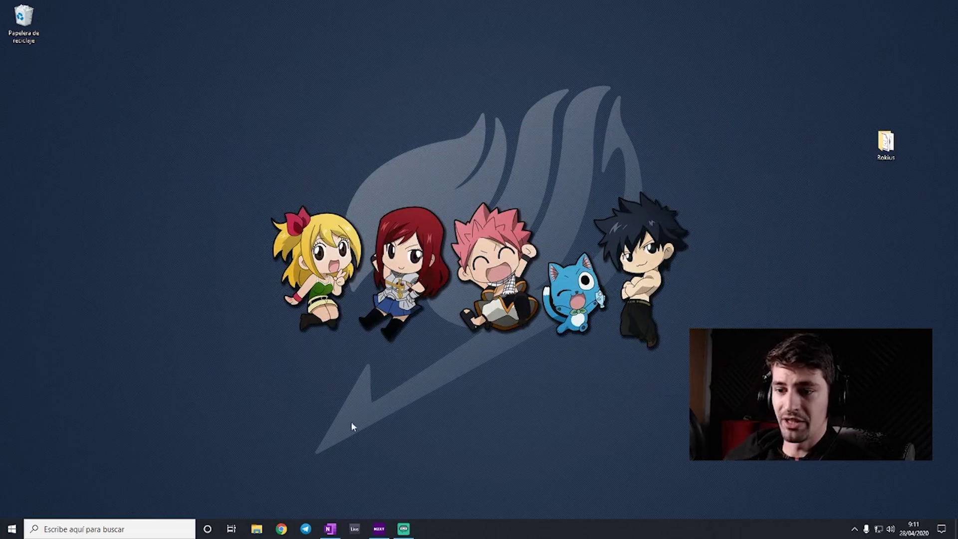
click(281, 529)
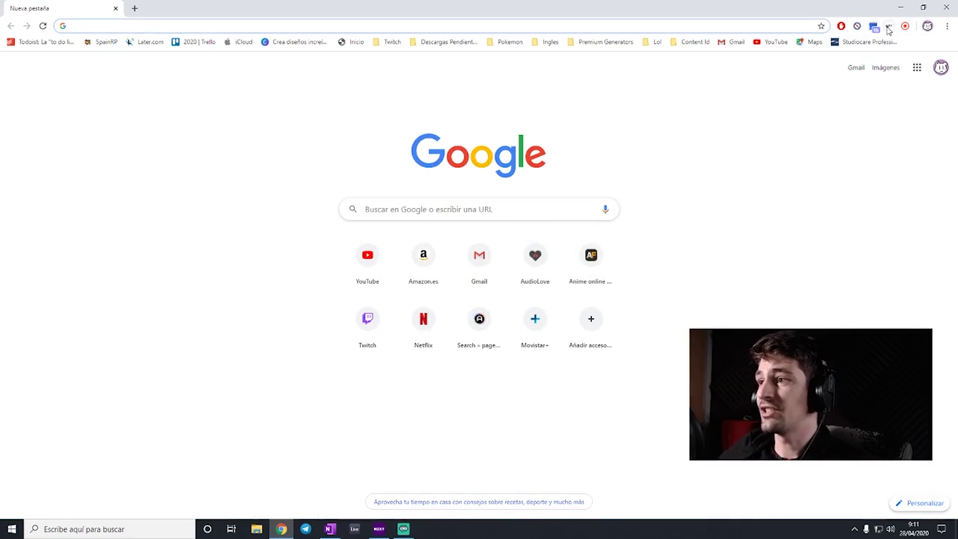
right_click(889, 30)
click(831, 112)
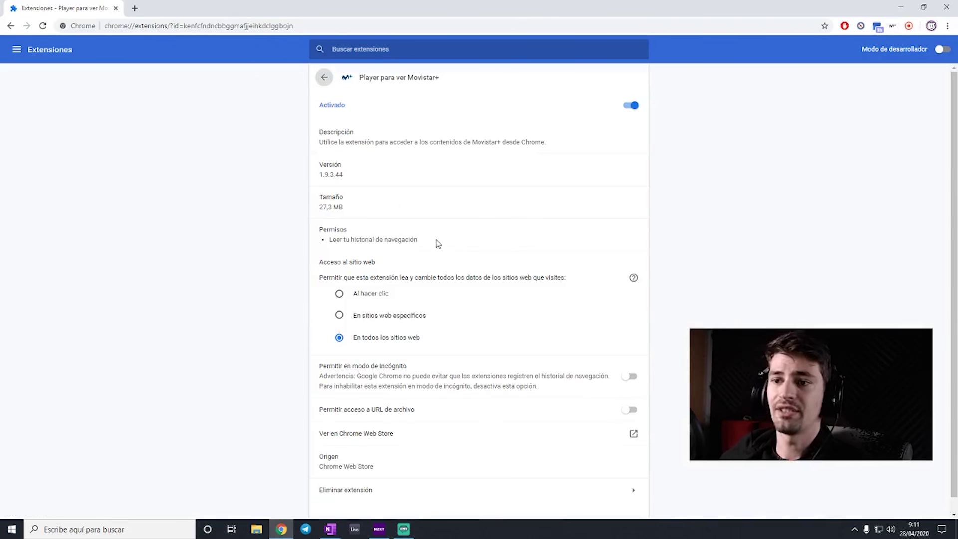
- Open the Chrome Web Store, search for 'Sample', and open the Sample extension's page
scroll(429, 245, down, 1)
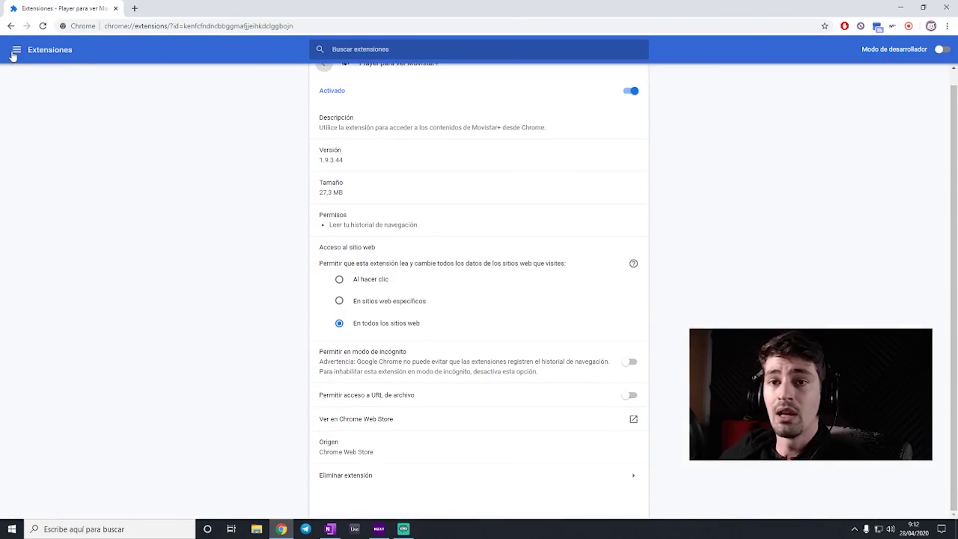
click(16, 51)
click(54, 506)
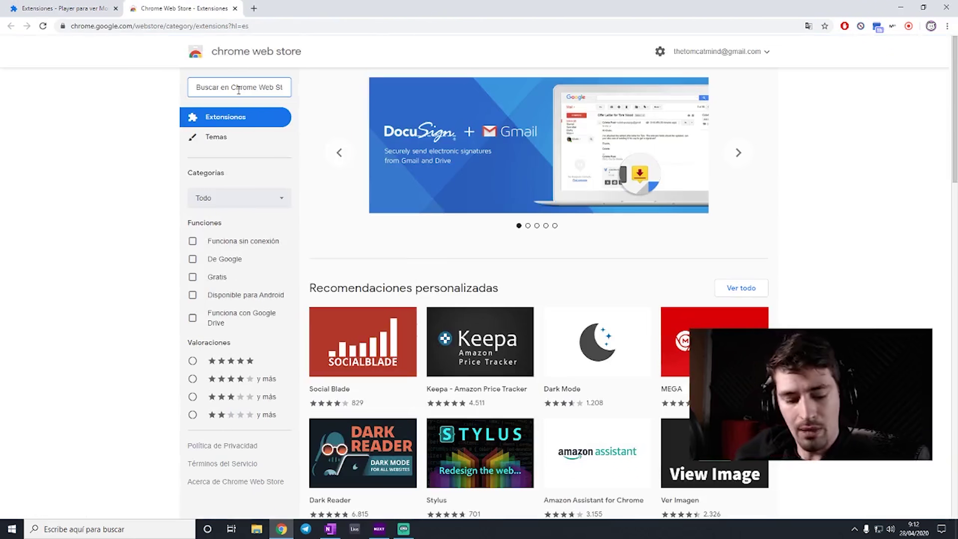
text(Sample)
key(Return)
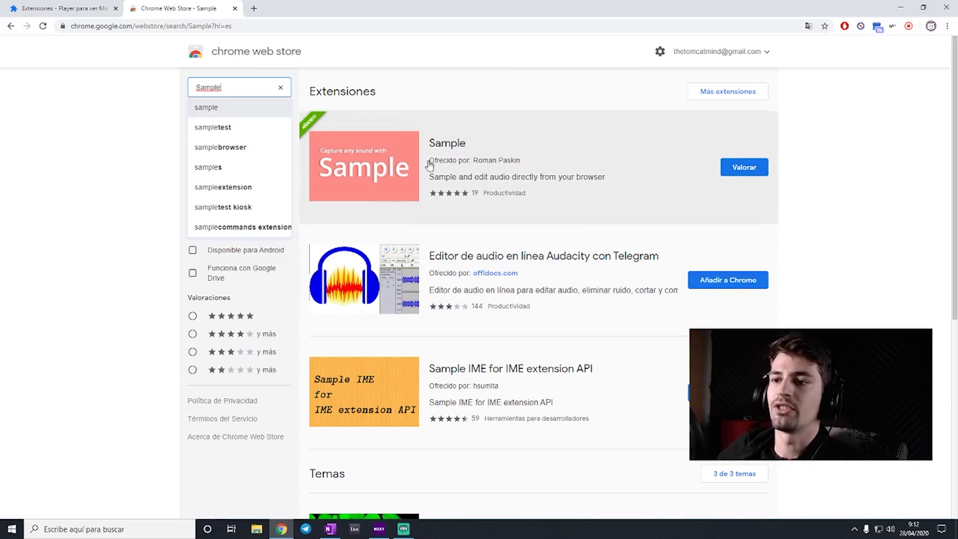
click(441, 142)
- Review the Sample extension page and try its recorder from the Chrome toolbar
scroll(484, 361, down, 7)
scroll(483, 349, down, 4)
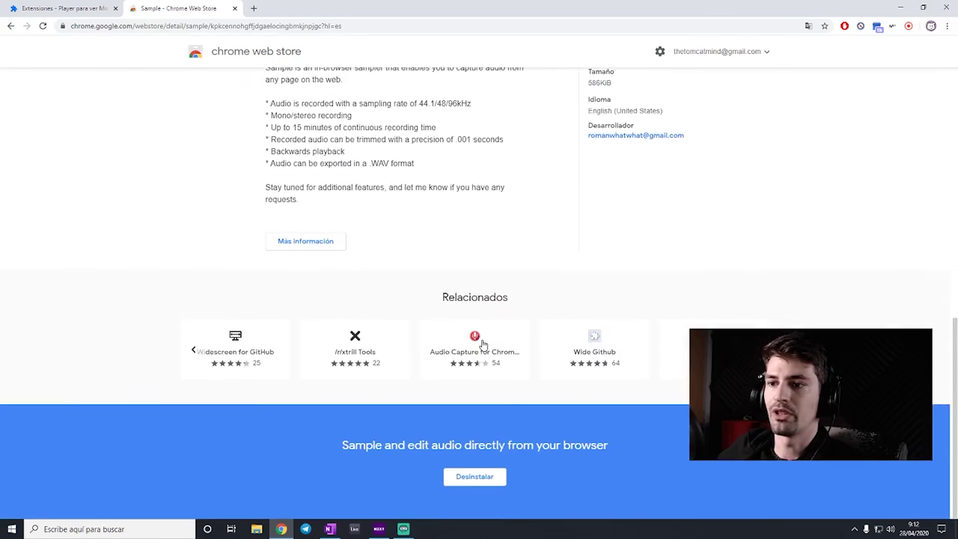
scroll(484, 343, up, 6)
scroll(465, 324, up, 4)
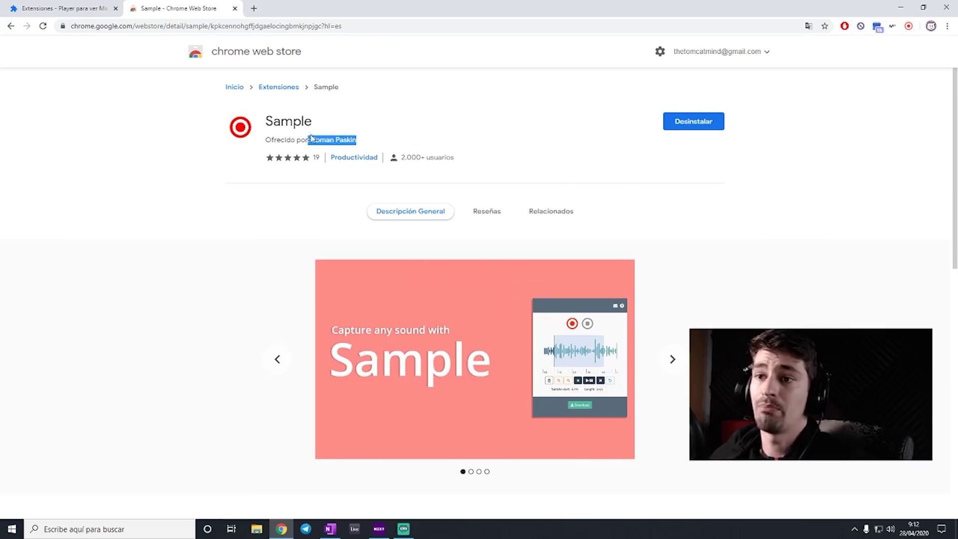
click(496, 161)
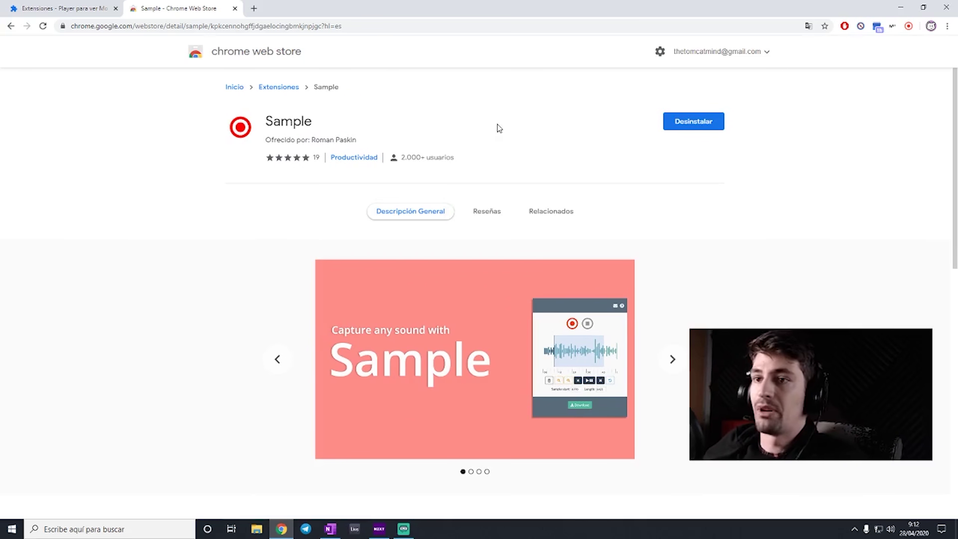
scroll(666, 298, down, 2)
scroll(605, 364, down, 5)
scroll(774, 270, up, 5)
scroll(838, 132, up, 2)
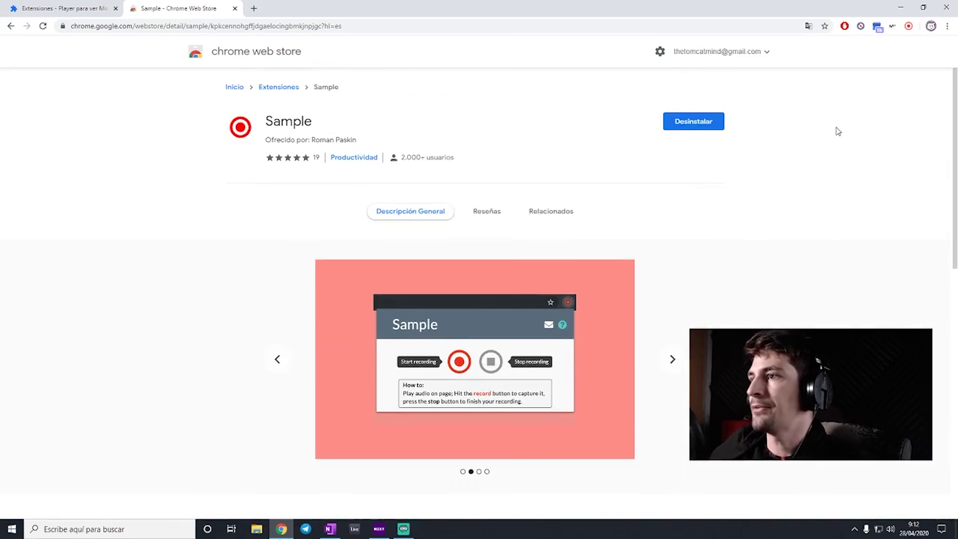
click(910, 28)
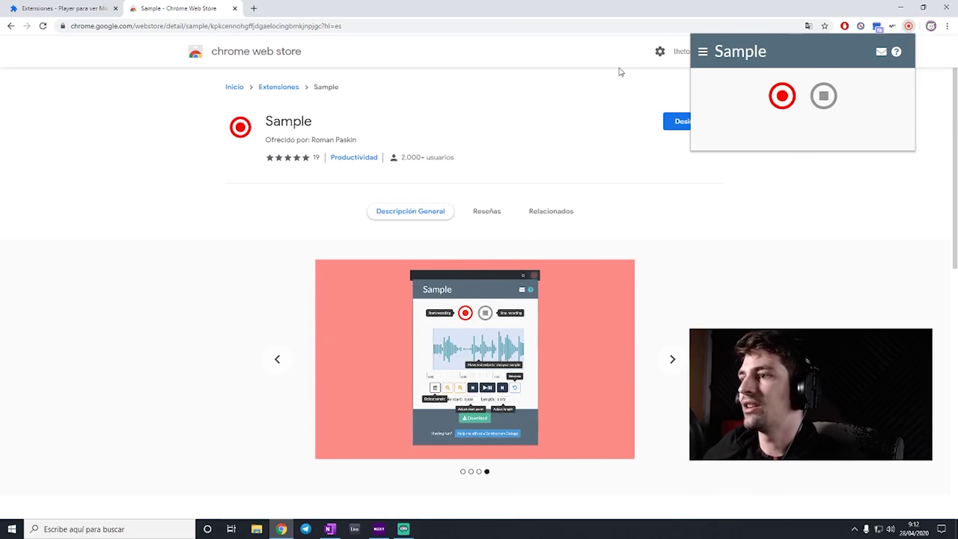
click(533, 28)
click(534, 28)
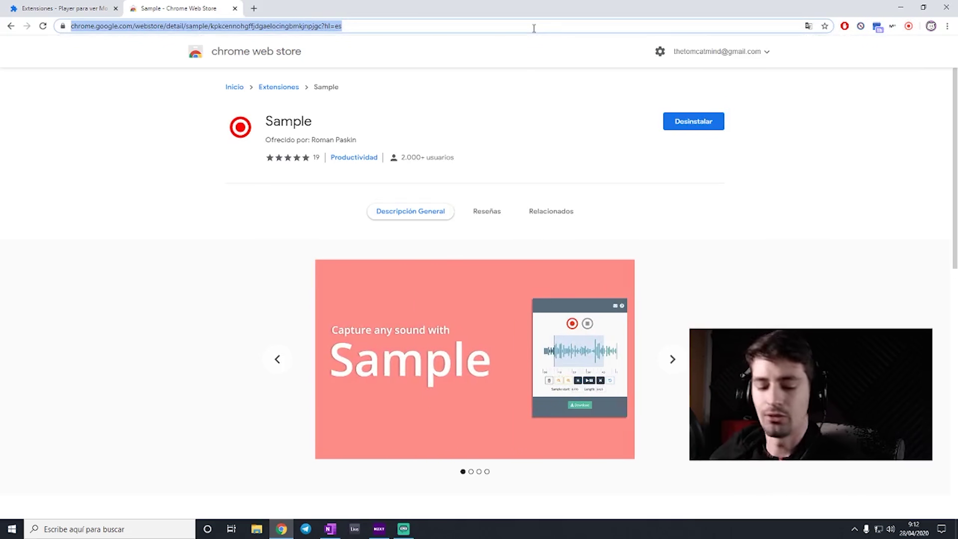
- Go to youtube.com/thetomcatmind and open the 'CÓMO ENCONTRAR SAMPLES PARA TUS BEATS' video
text(youtube.com/thetomcatmind)
key(Return)
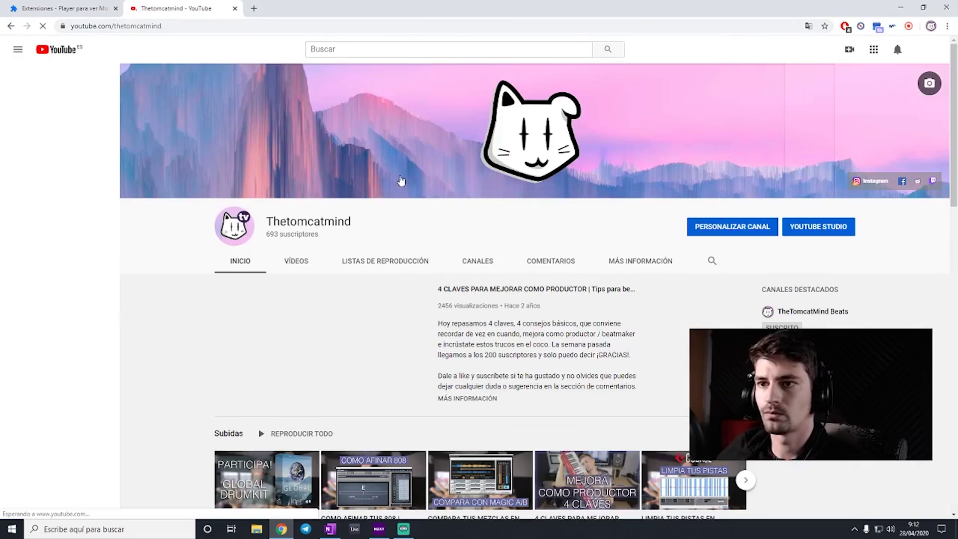
click(295, 261)
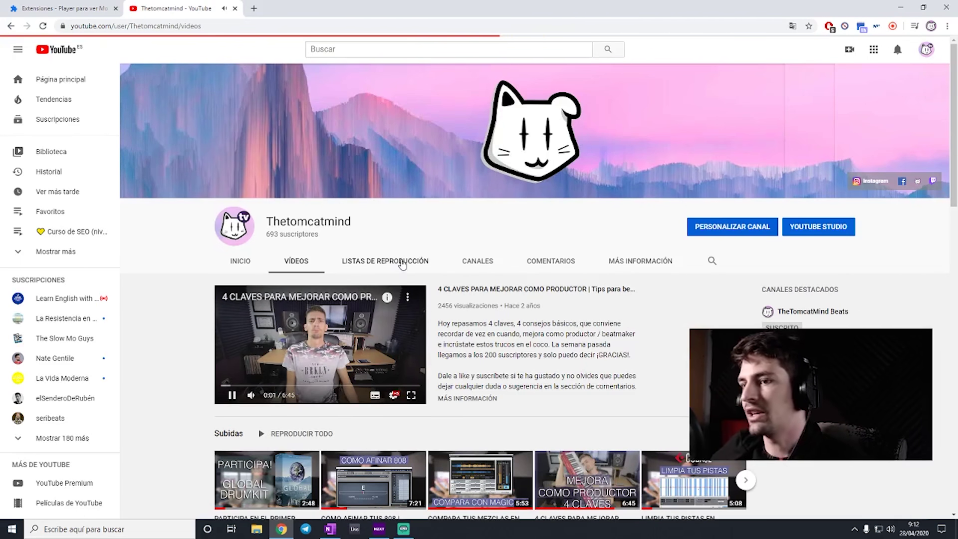
scroll(554, 319, down, 3)
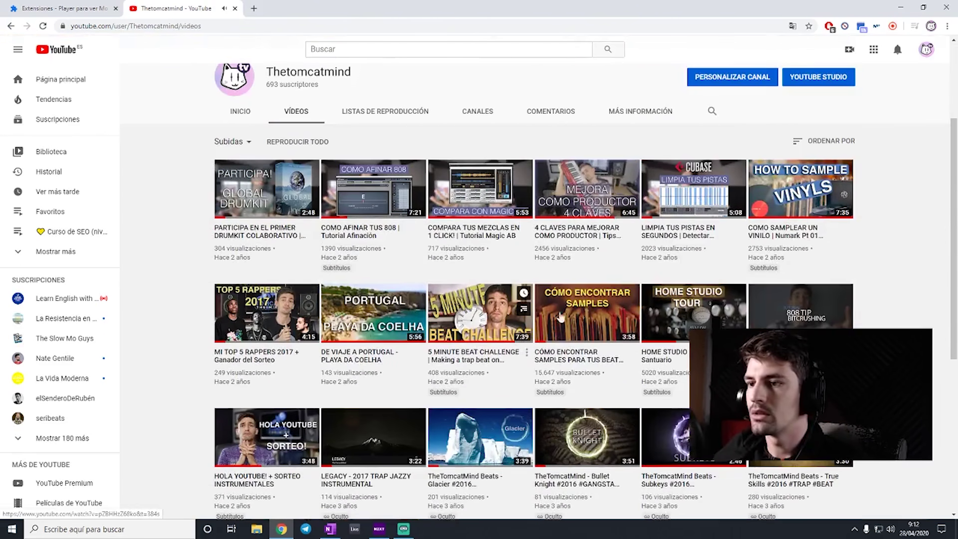
click(574, 309)
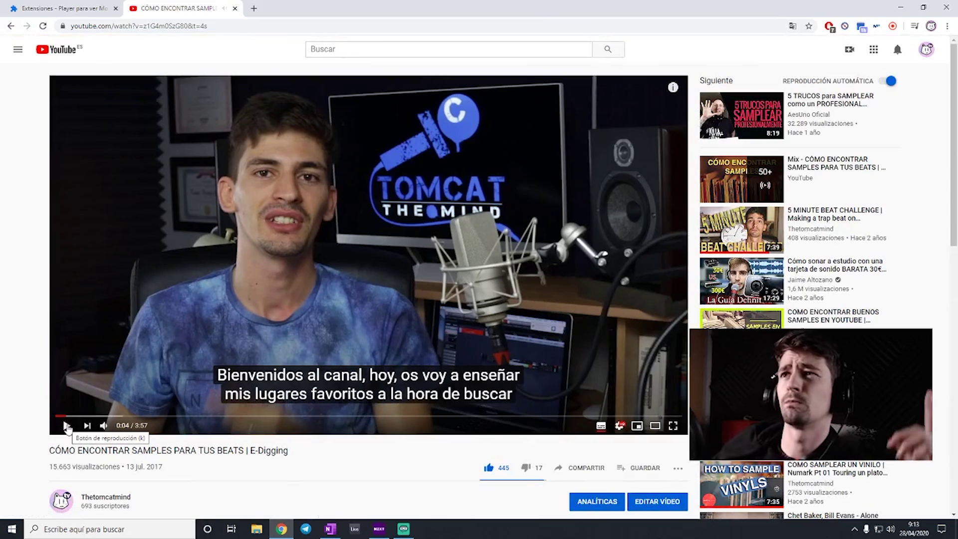
- Open the linked Japanese Music: 50s 60s 70s 80s playlist and play 'I Can't Wait'
scroll(115, 345, down, 6)
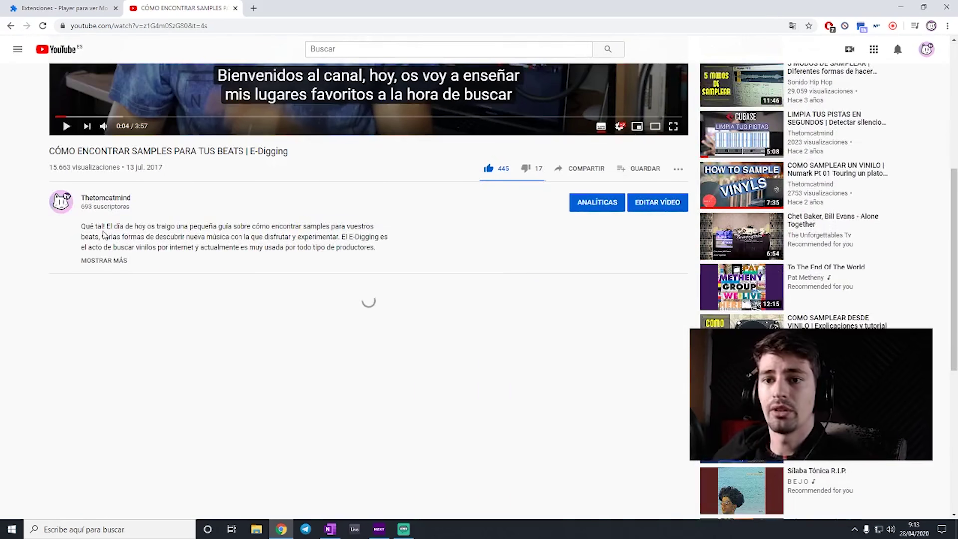
scroll(216, 300, down, 3)
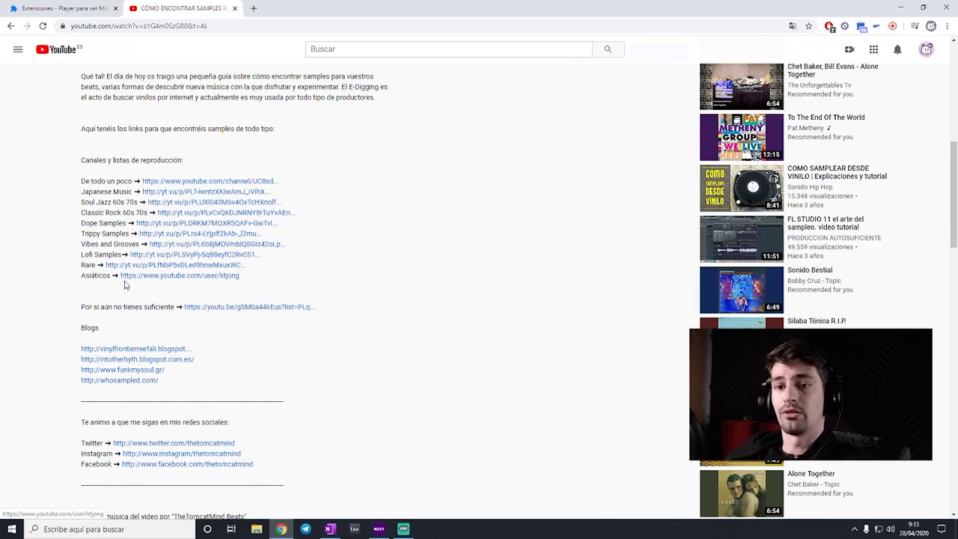
click(171, 195)
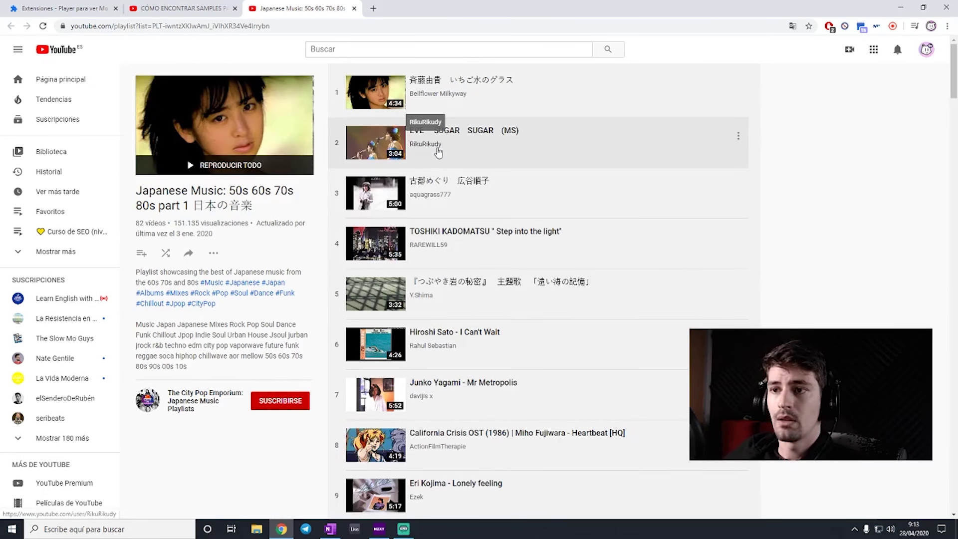
scroll(438, 210, down, 2)
scroll(437, 234, up, 2)
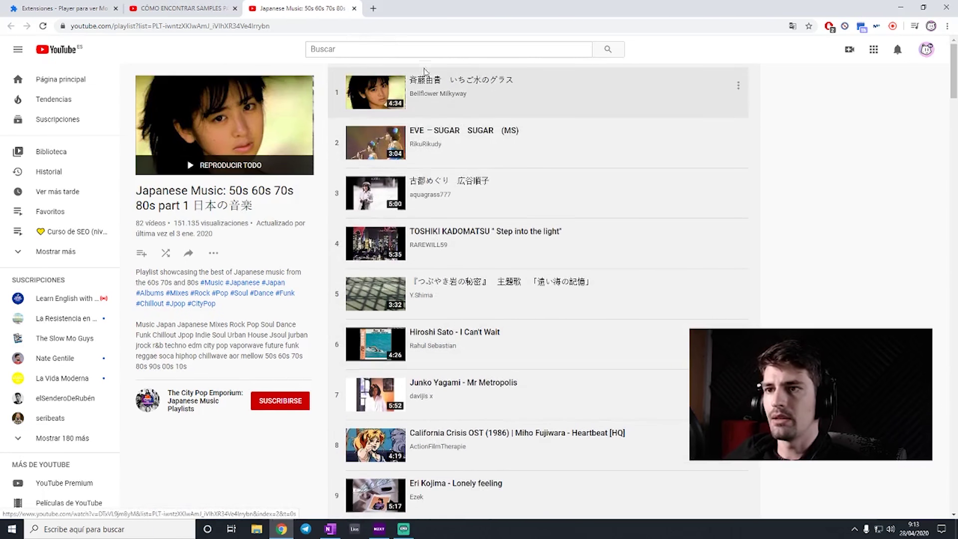
click(377, 344)
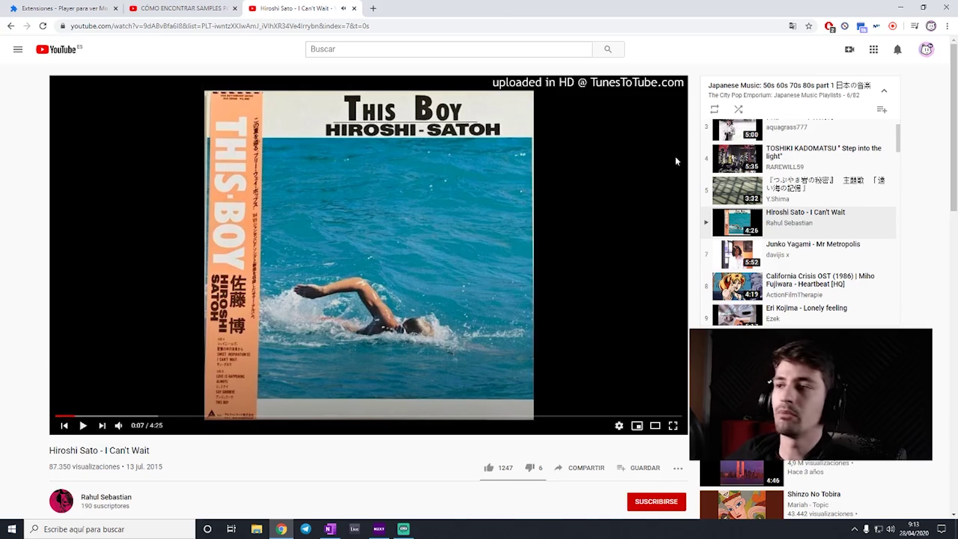
- Record about 24 seconds of the track's audio with Sample, playing it from the start
click(892, 27)
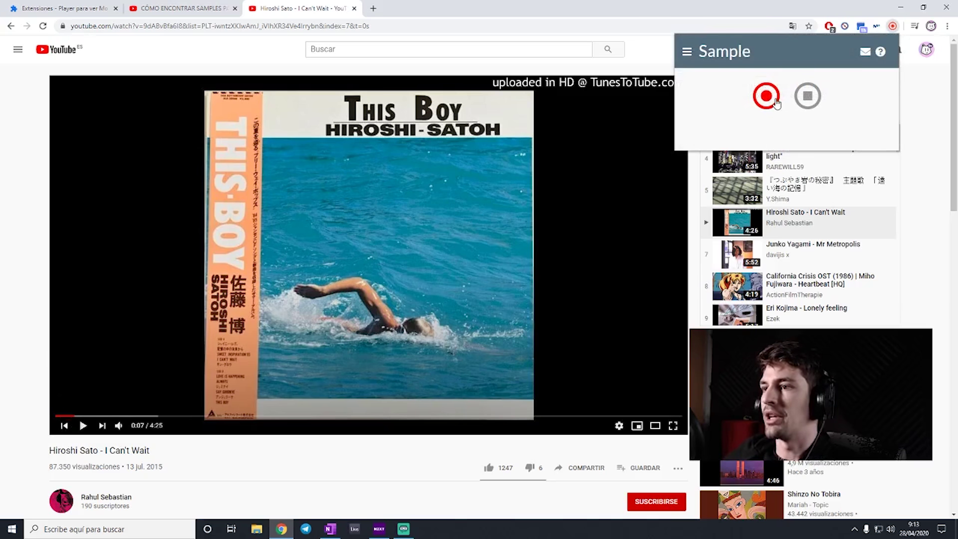
click(83, 425)
click(56, 415)
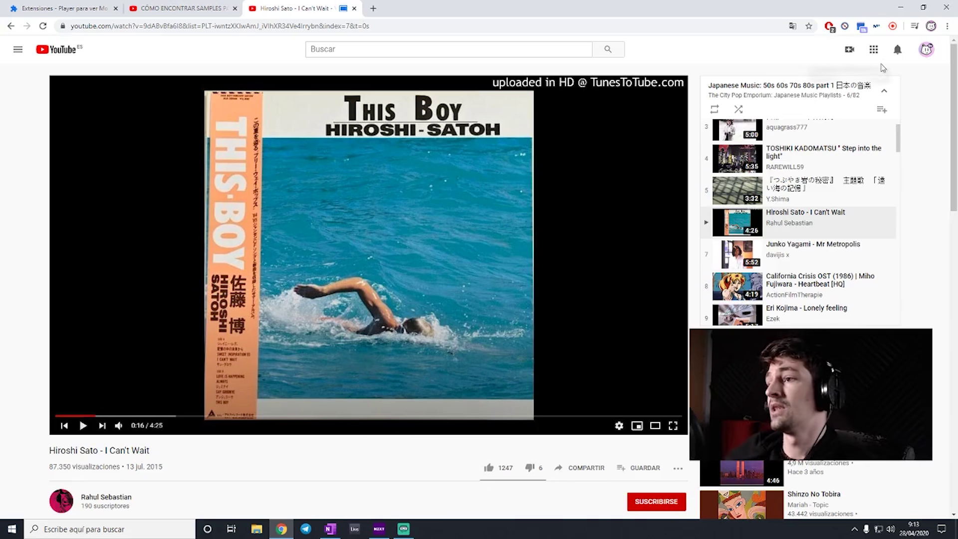
click(893, 25)
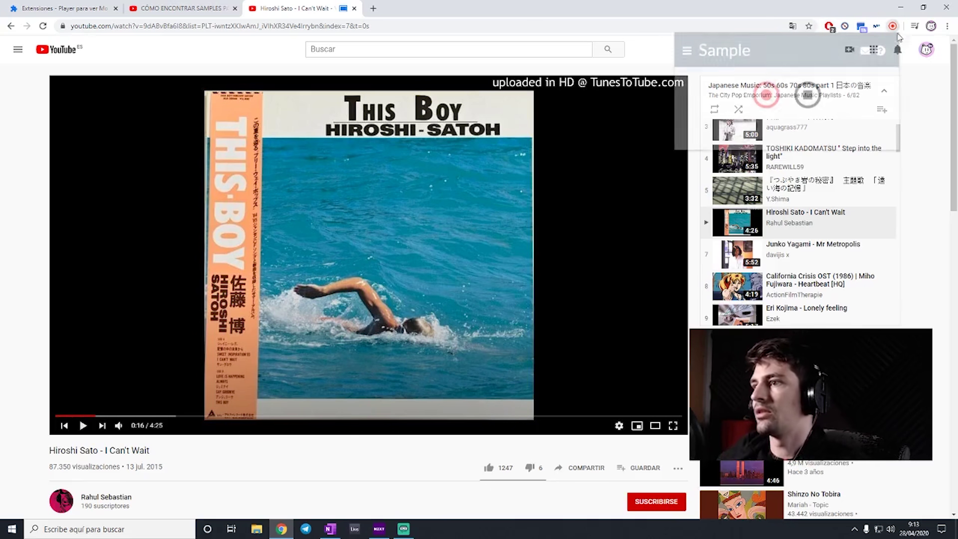
click(817, 97)
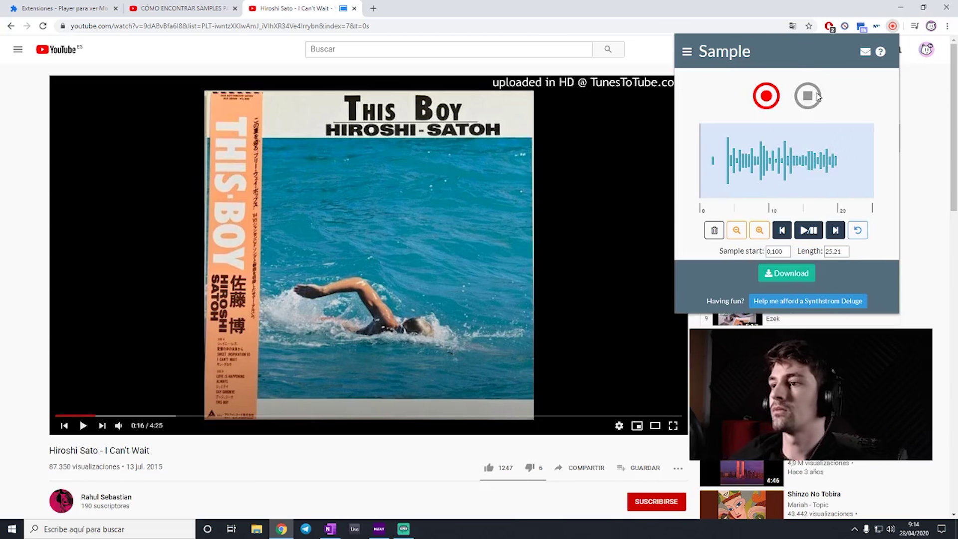
mouse_move(710, 160)
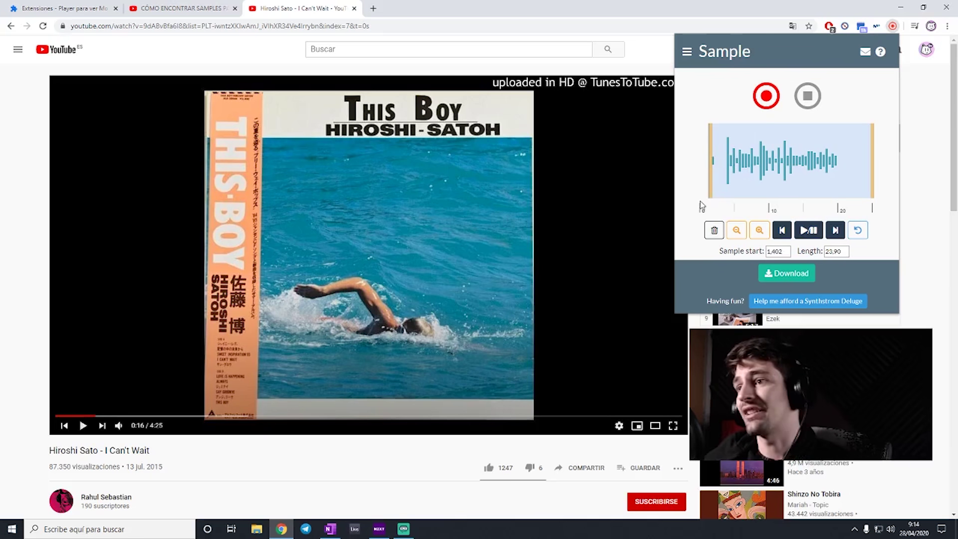
- Trim the recorded clip to start 3.643 with length 6.697 and preview it
drag(714, 187, 724, 185)
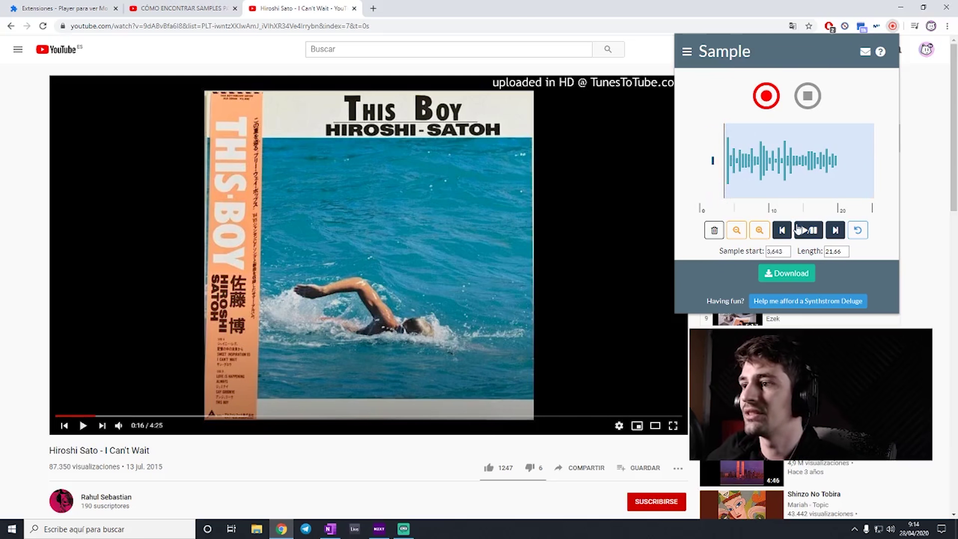
click(760, 230)
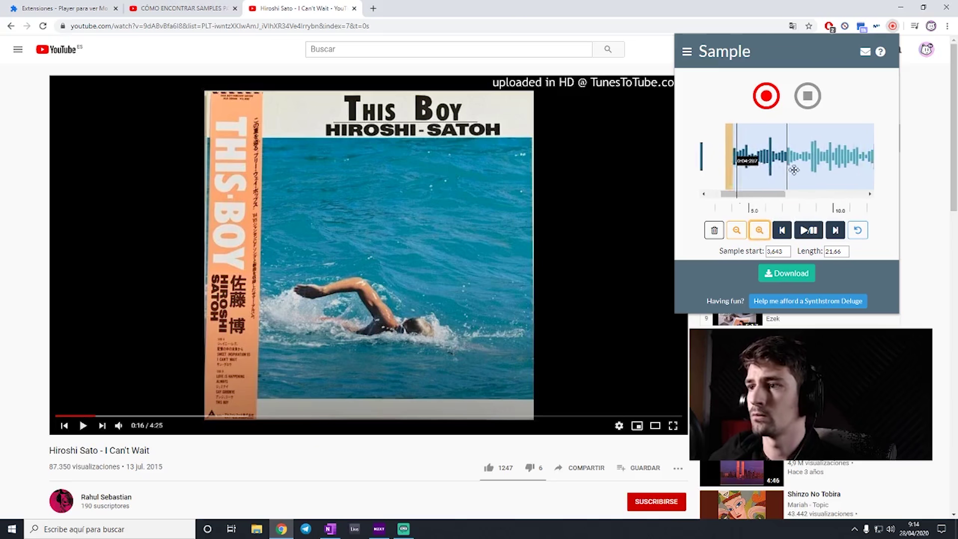
click(813, 235)
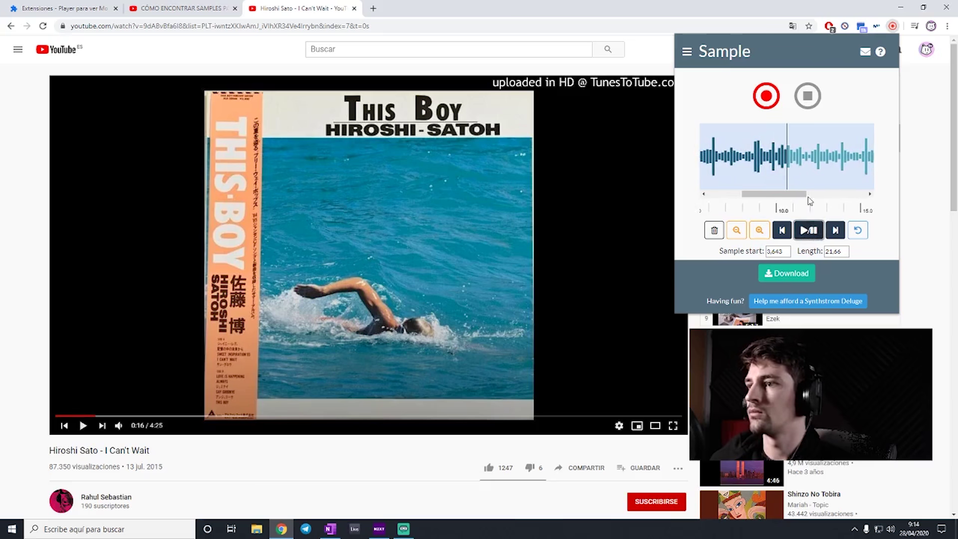
click(736, 233)
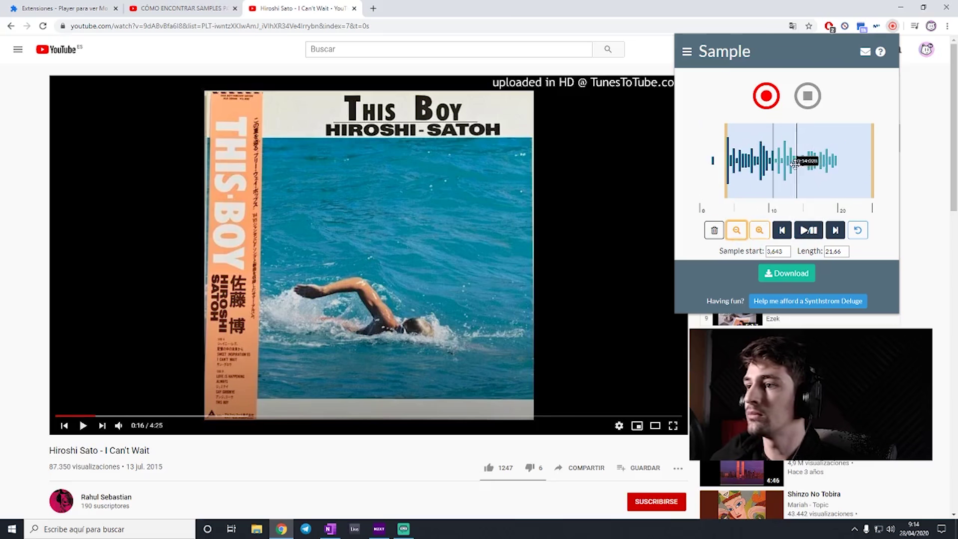
drag(874, 161, 775, 168)
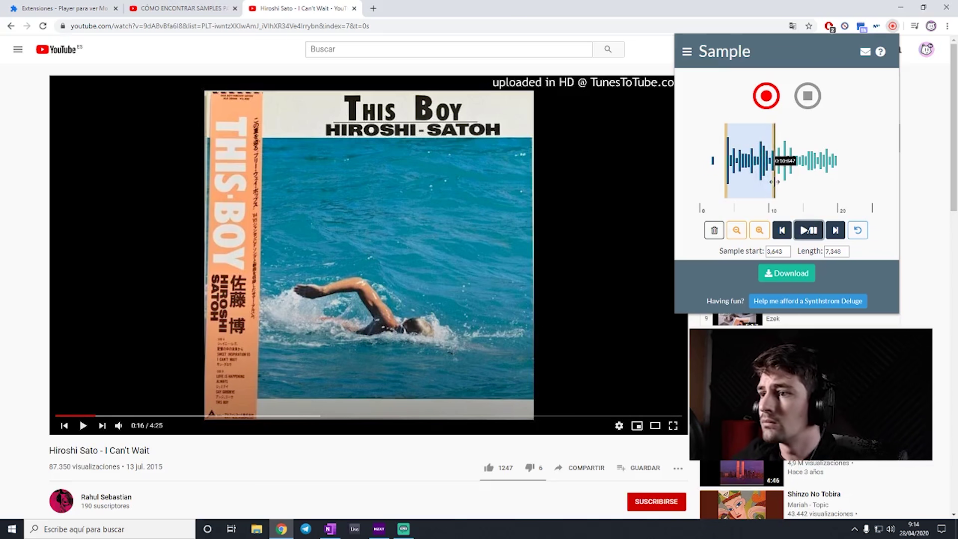
drag(775, 183, 771, 183)
click(802, 235)
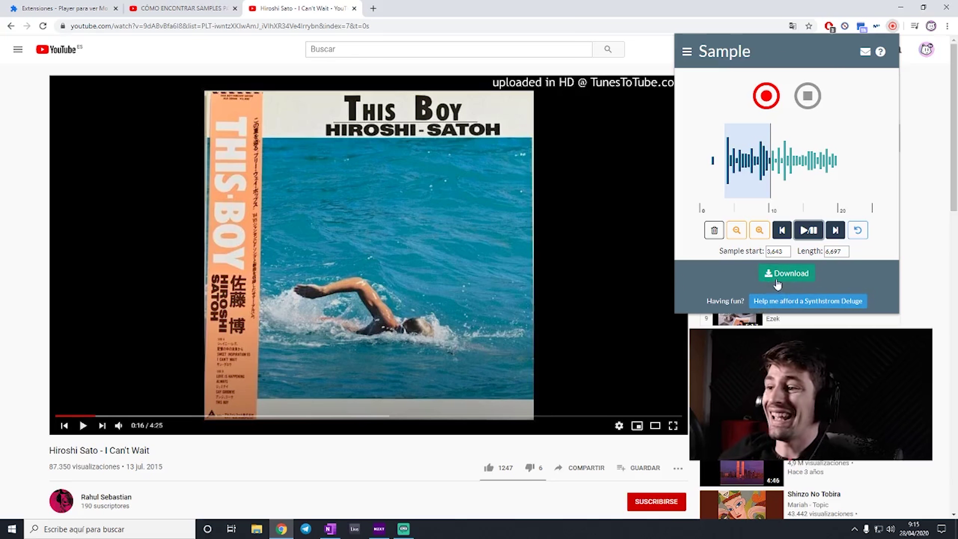
- Download the trimmed clip as a WAV and close the Sample popup
click(781, 281)
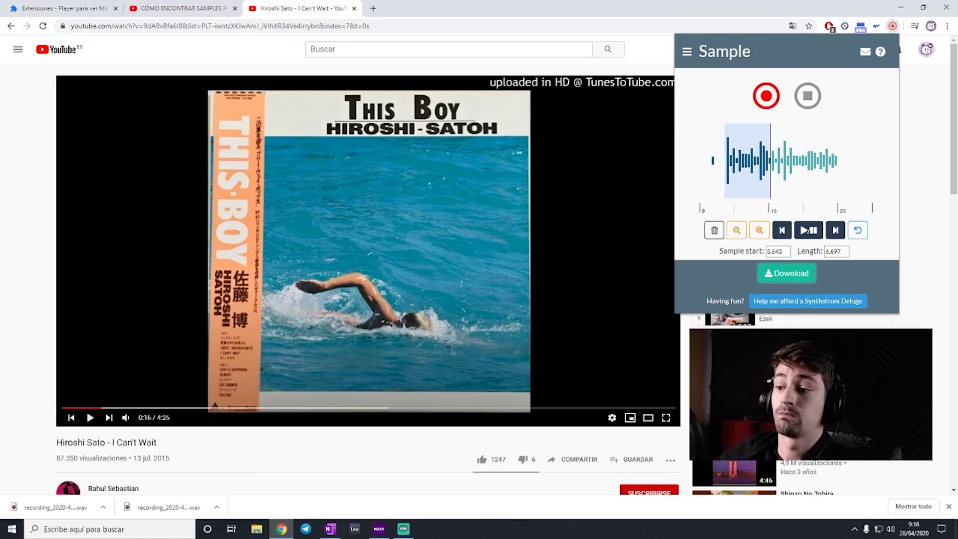
click(290, 26)
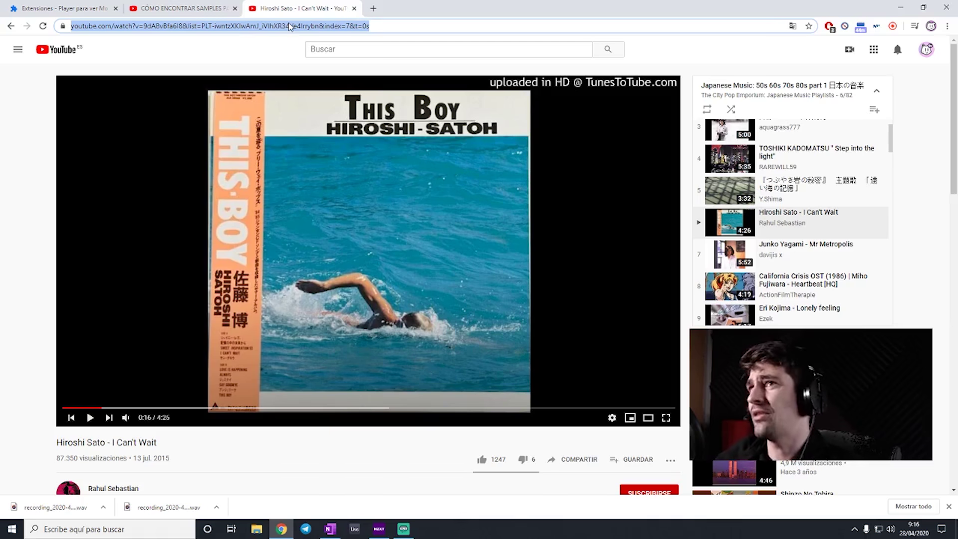
- Open Netflix, search 'lock', start Locke & Key T1:E2 'La trampa', and pause it
text(netflix.com)
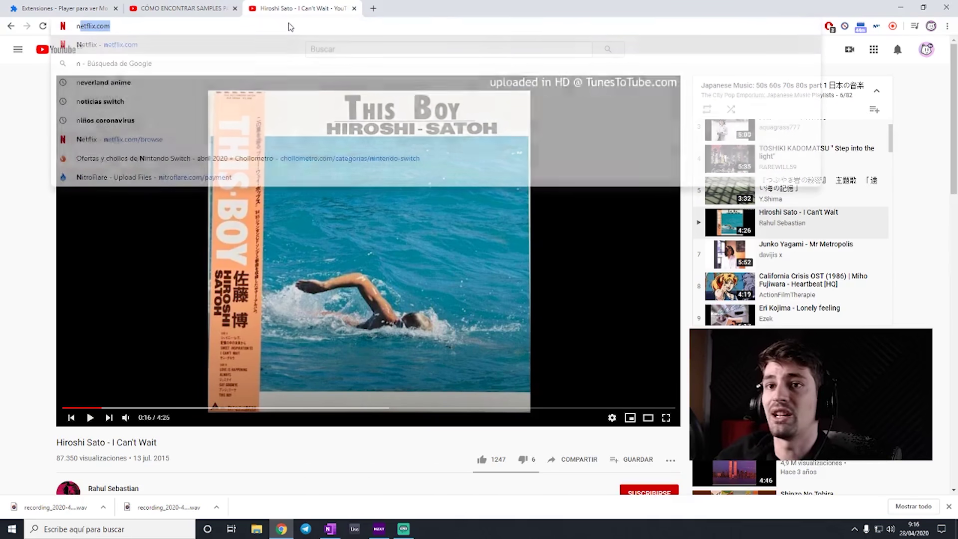
key(Return)
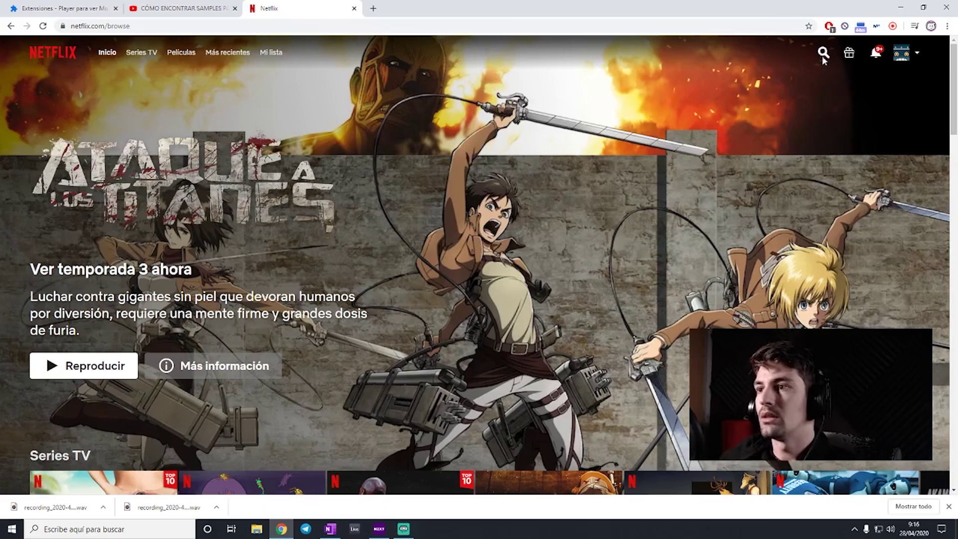
click(824, 52)
text(lock)
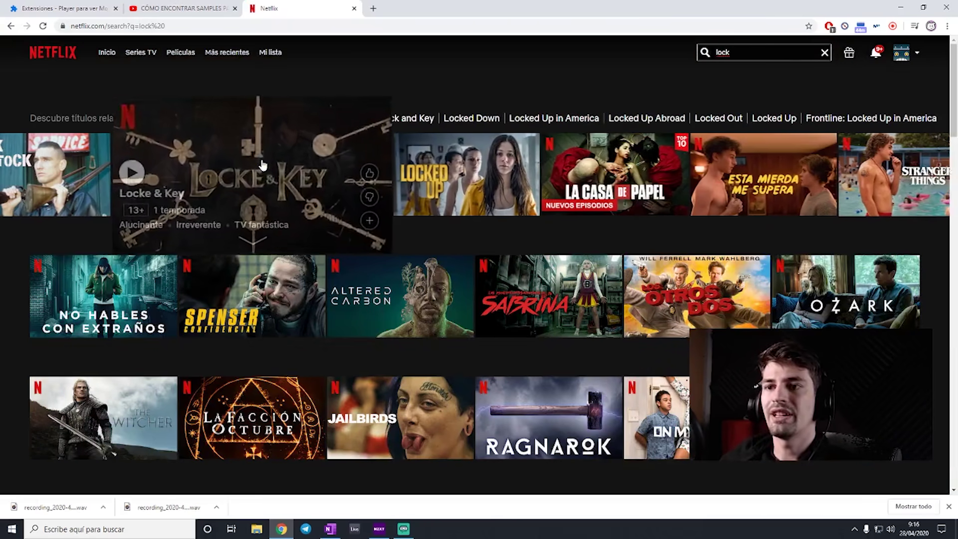
click(279, 172)
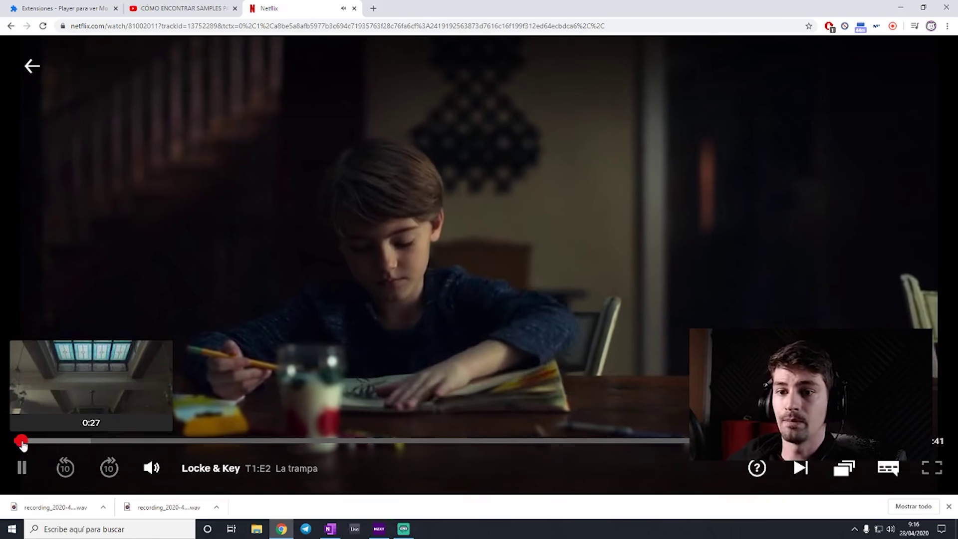
key(space)
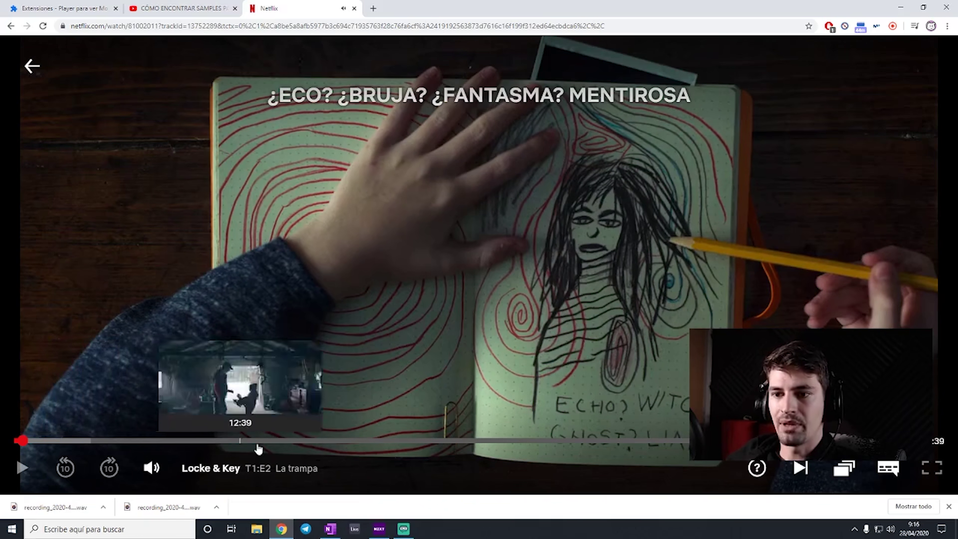
- Rewind the episode and record its intro audio into a fresh Sample clip
click(22, 441)
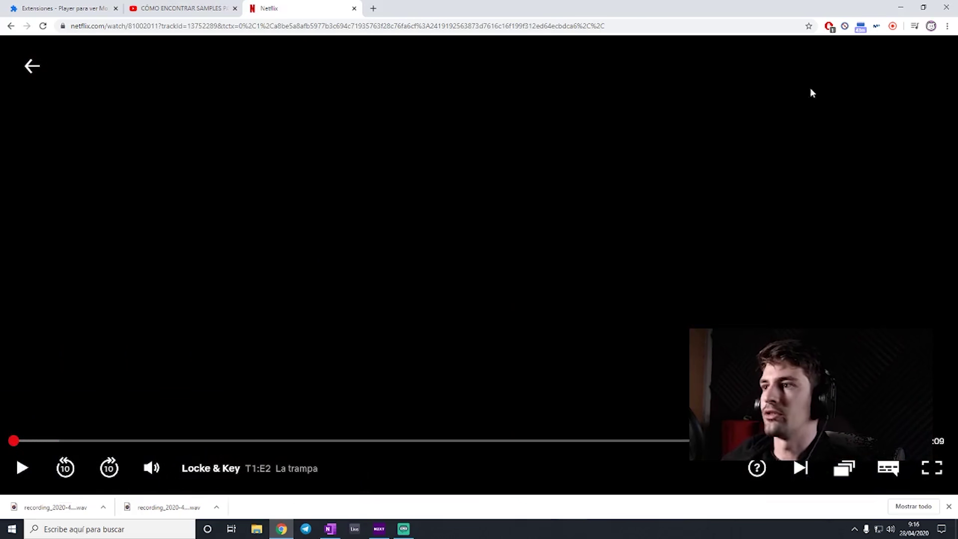
click(893, 27)
click(763, 105)
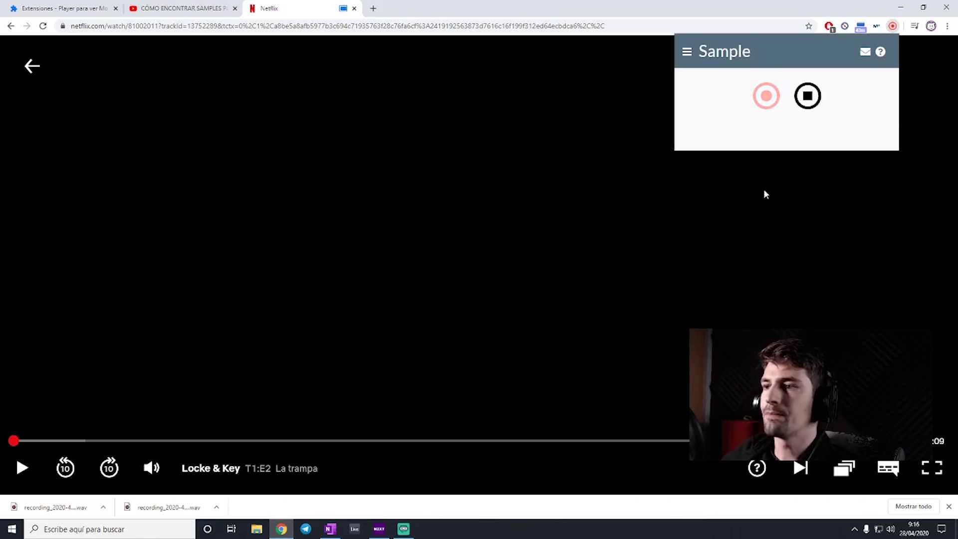
click(22, 467)
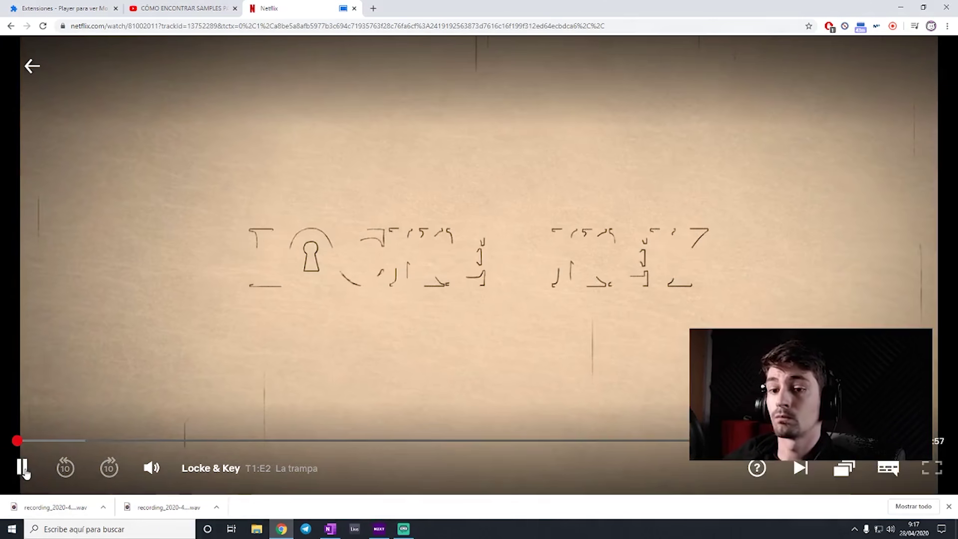
click(23, 468)
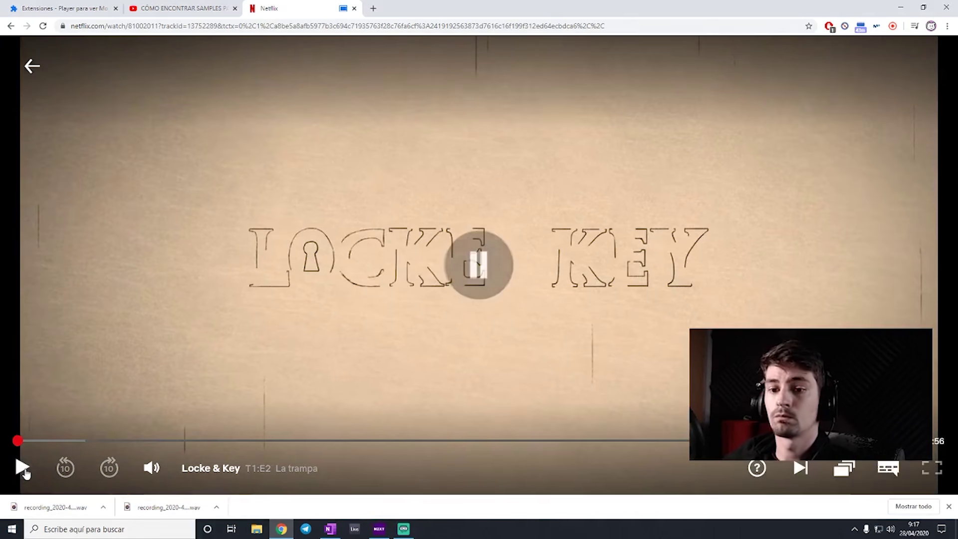
click(894, 25)
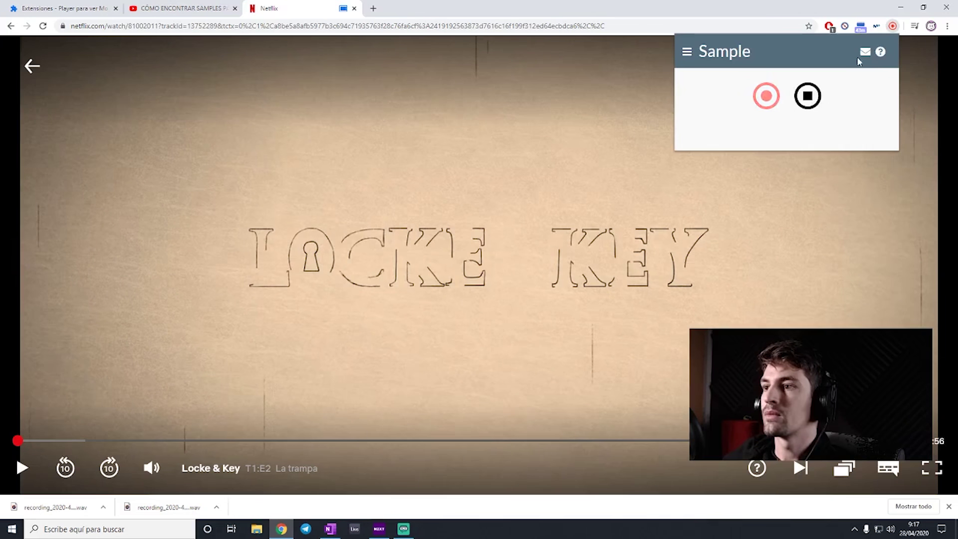
click(807, 96)
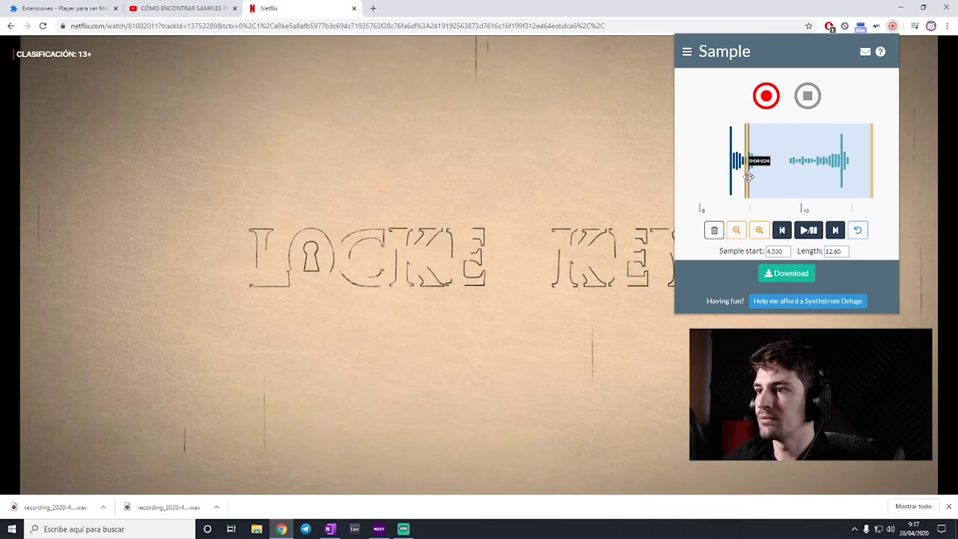
- Trim the clip to start 8.764 with length 3.297 and download it as WAV
drag(703, 183, 789, 168)
drag(873, 167, 815, 168)
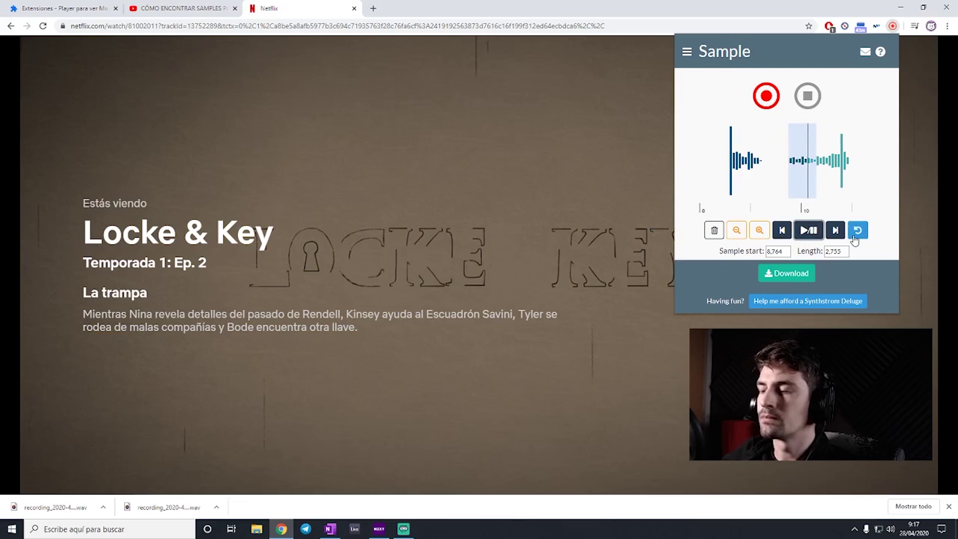
drag(816, 175, 819, 174)
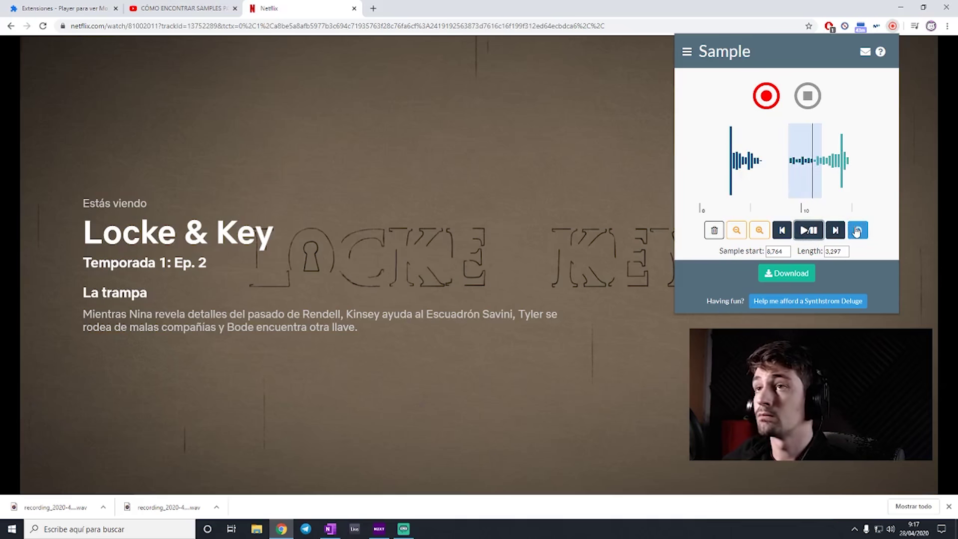
click(775, 278)
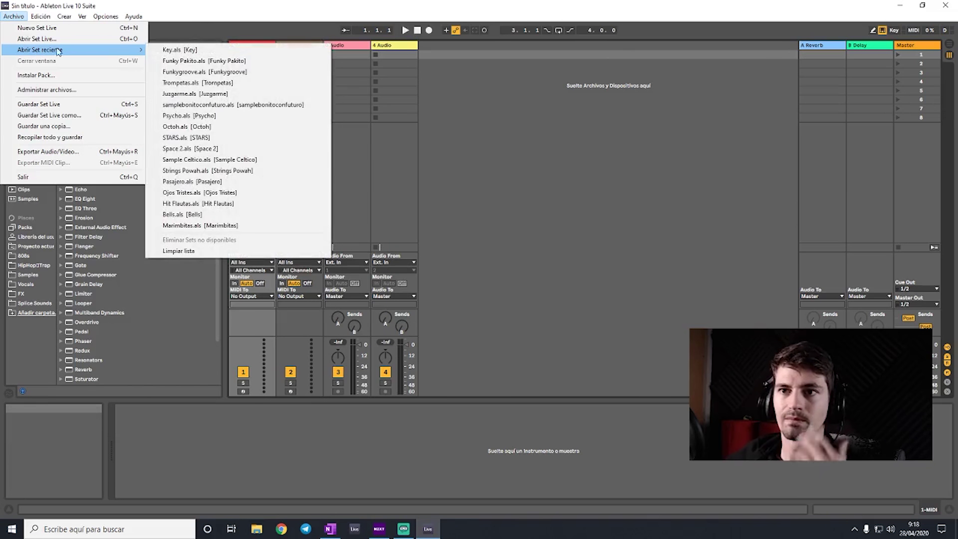
- Open the recent Key.als set and check the Audio tab in Preferences
click(163, 50)
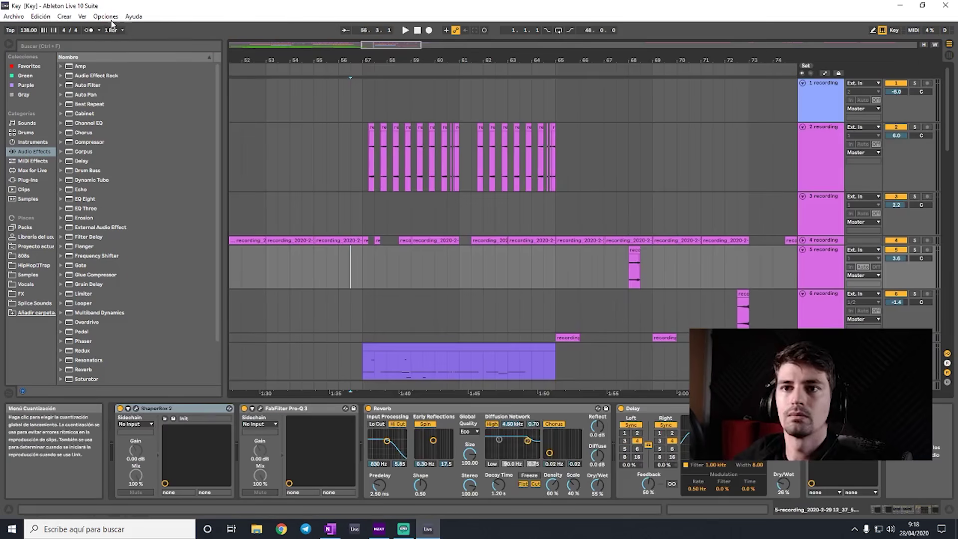
click(112, 18)
click(123, 286)
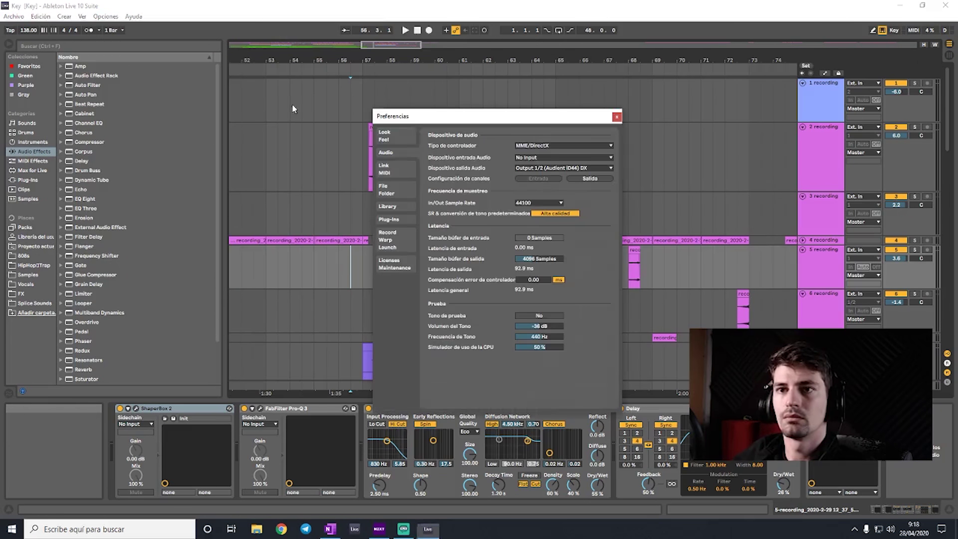
click(617, 117)
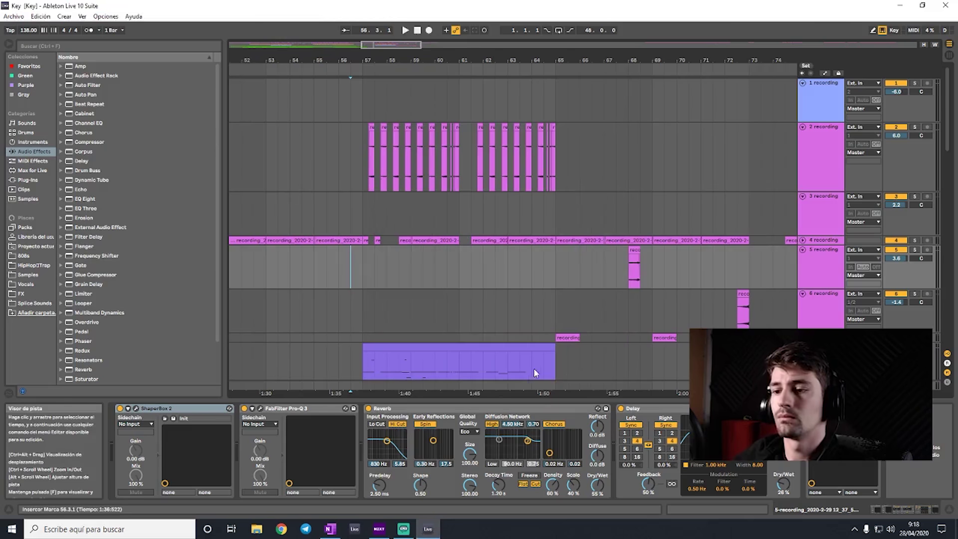
- Solo track 1, play from bar 161, and reset its volume to 0.0 dB
ctrl+scroll(531, 199, down, 5)
ctrl+scroll(531, 199, down, 3)
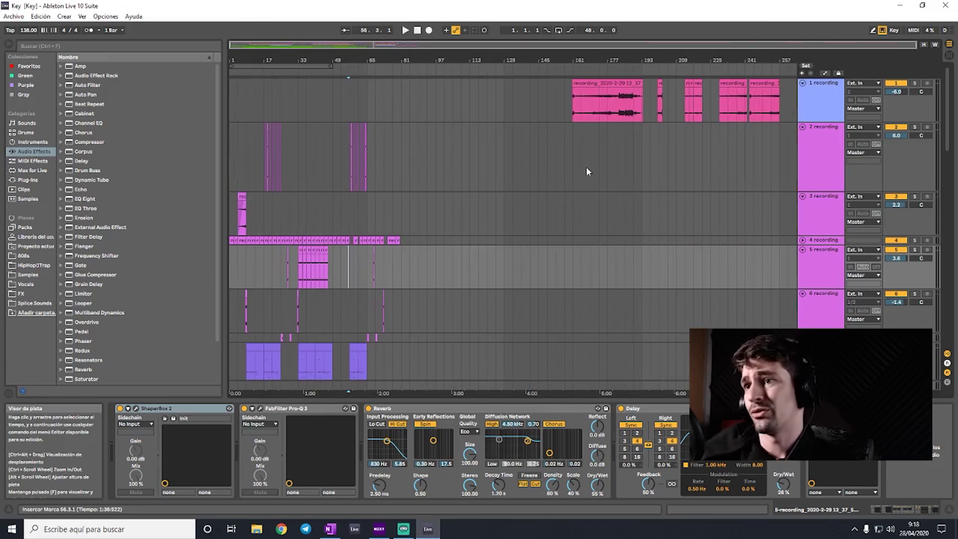
click(571, 97)
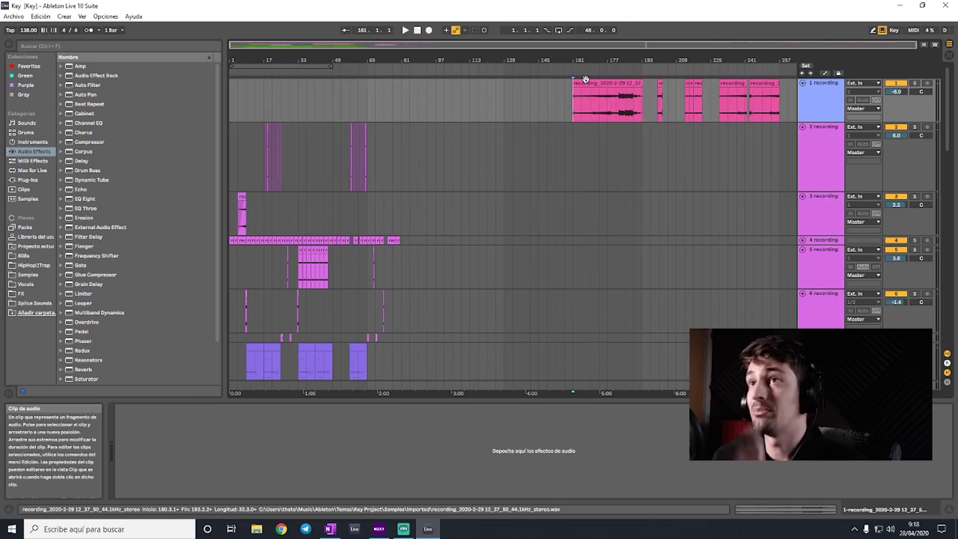
click(915, 83)
key(space)
double_click(896, 92)
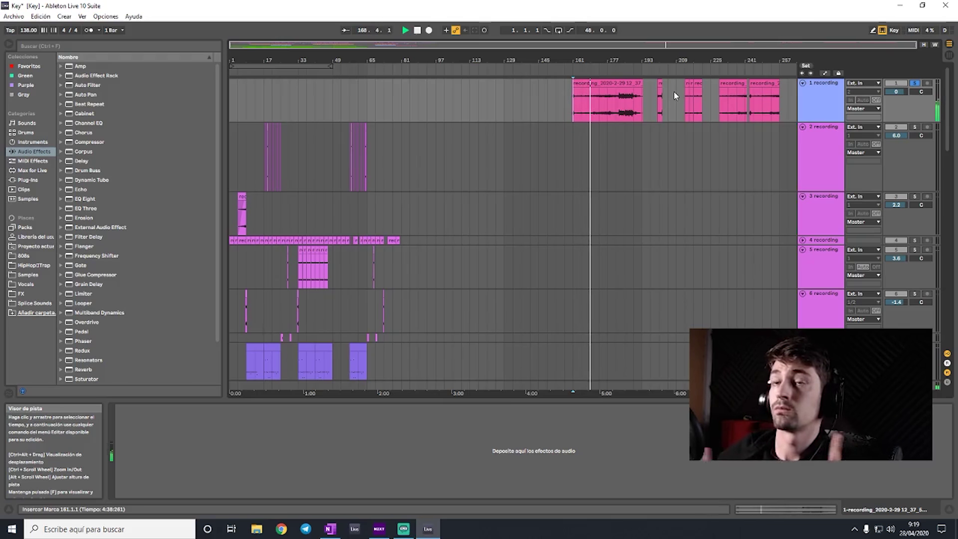
key(space)
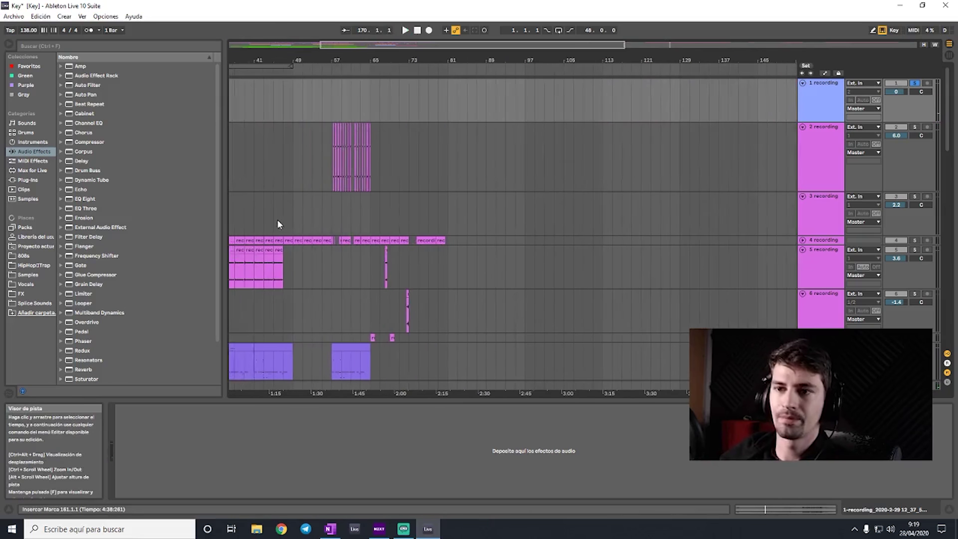
- Enlarge track 4 to show its waveforms, set the insert point at bar 27, unsolo, and zoom out
scroll(277, 214, up, 5)
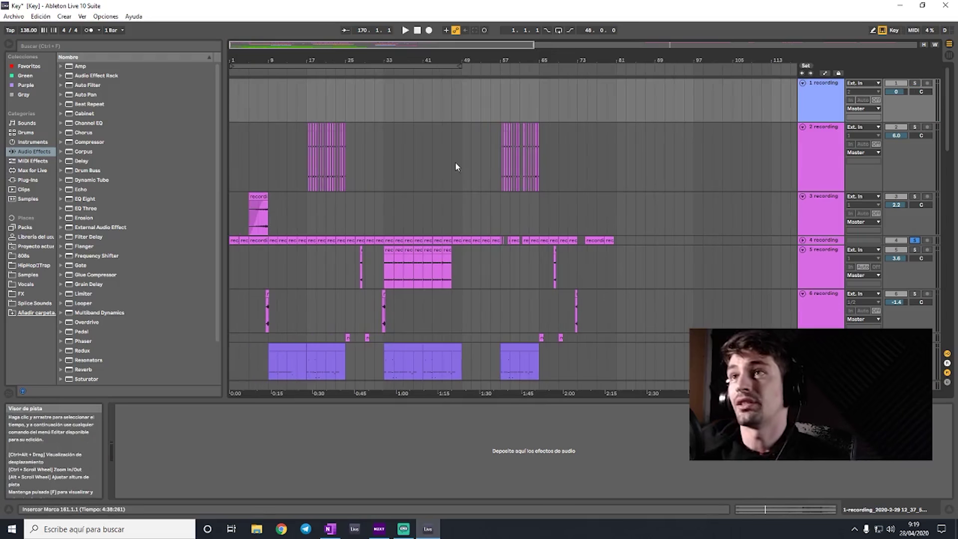
drag(826, 244, 821, 321)
key(space)
scroll(439, 242, up, 5)
key(space)
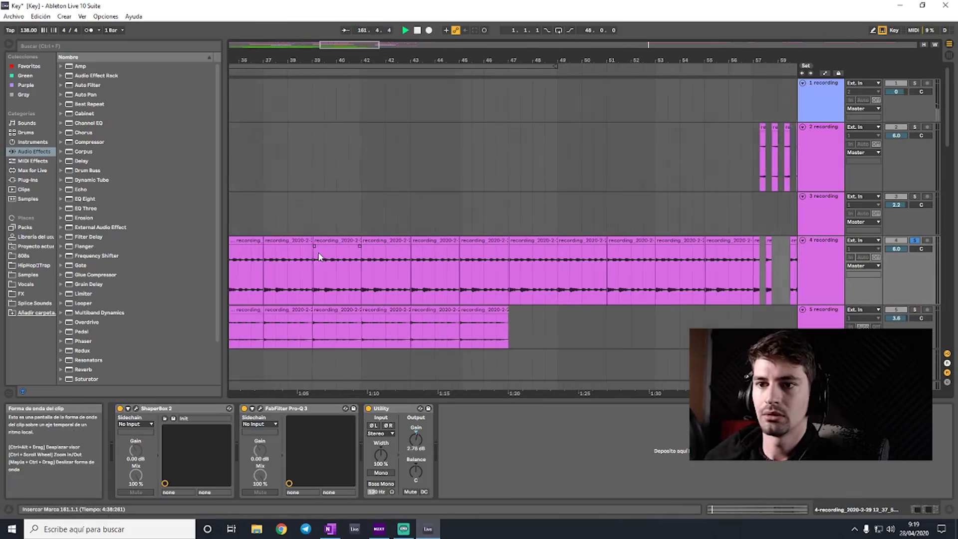
scroll(312, 247, left, 10)
click(288, 292)
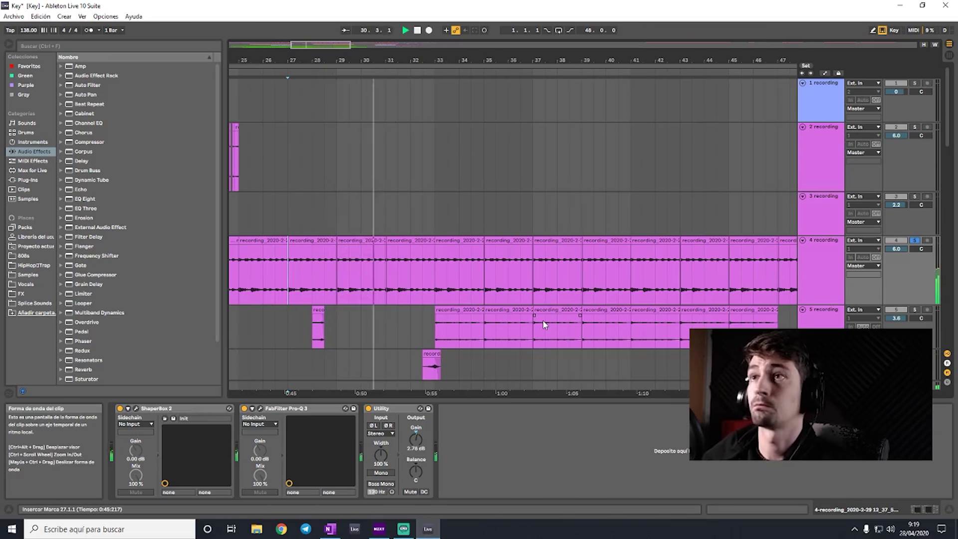
click(914, 240)
key(minus)
key(minus)
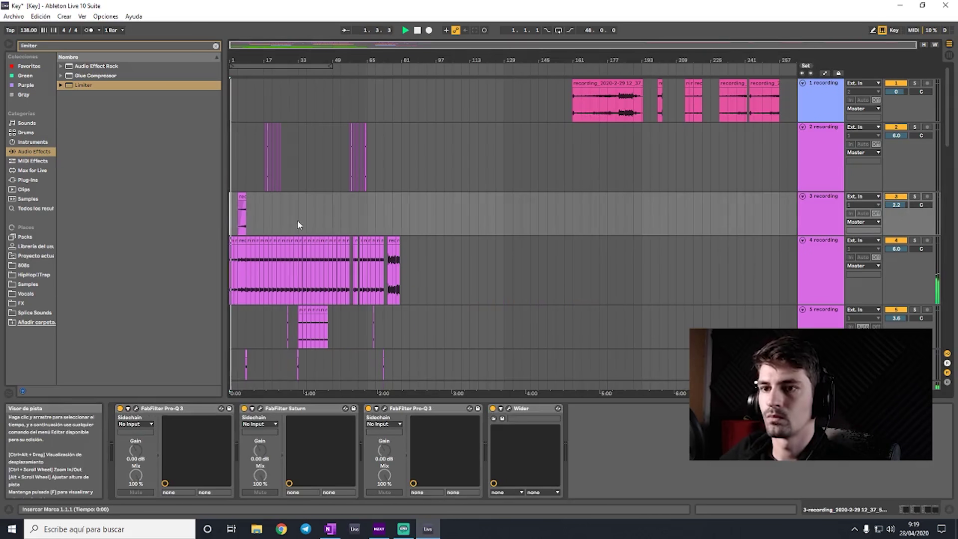
- Scroll and zoom through the playing arrangement to follow the sample tracks
ctrl+scroll(297, 224, up, 5)
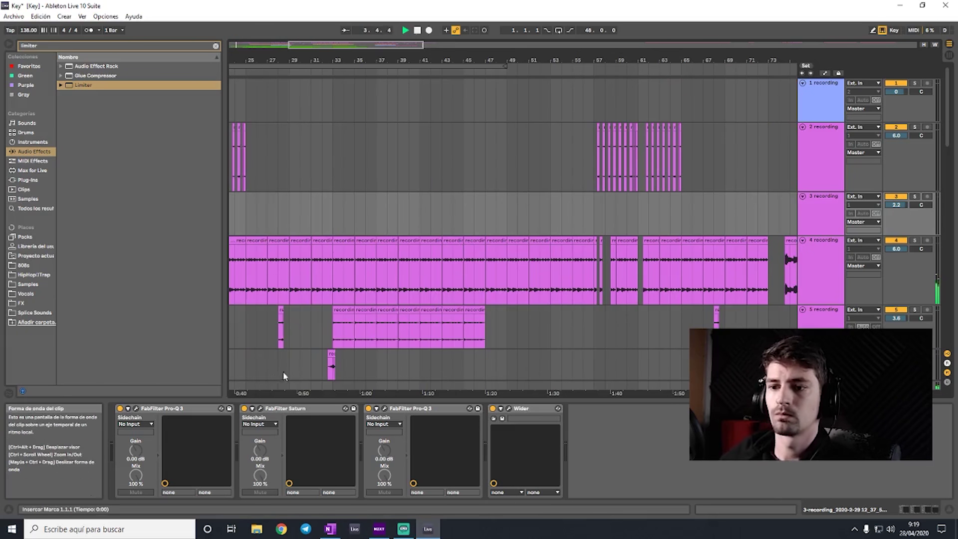
scroll(283, 375, down, 3)
scroll(514, 314, down, 2)
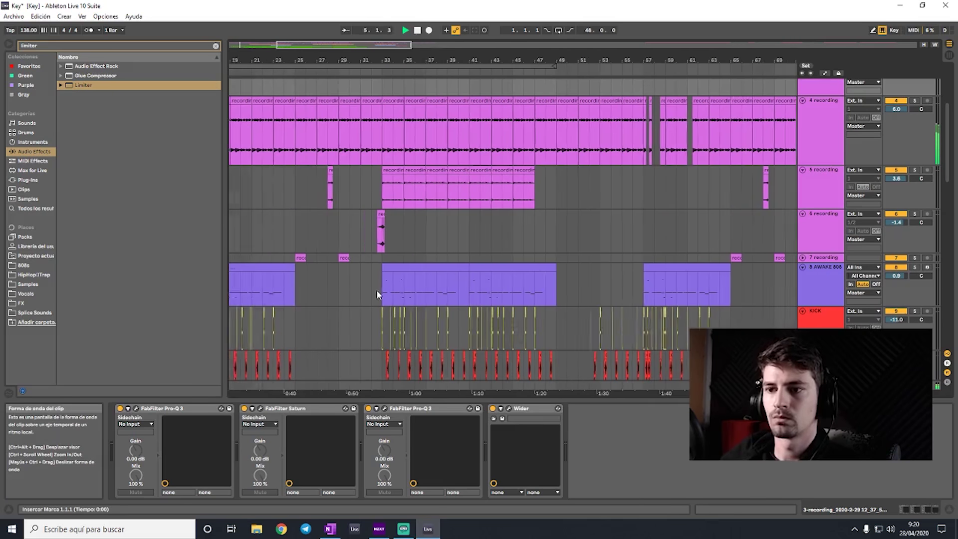
scroll(377, 289, left, 3)
scroll(376, 280, left, 3)
scroll(379, 285, down, 1)
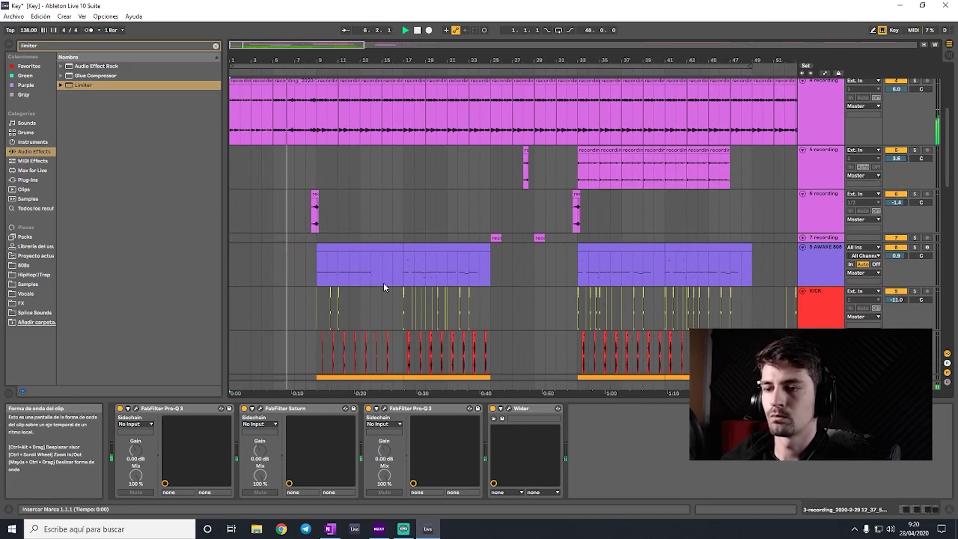
ctrl+scroll(384, 283, down, 5)
ctrl+scroll(312, 284, up, 2)
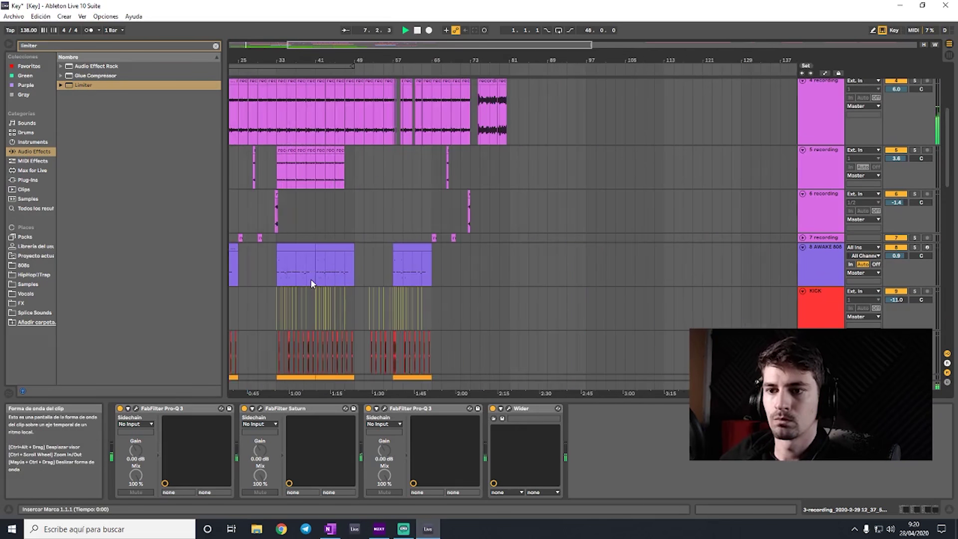
scroll(311, 279, left, 3)
scroll(308, 278, left, 2)
scroll(307, 278, left, 1)
scroll(330, 276, down, 1)
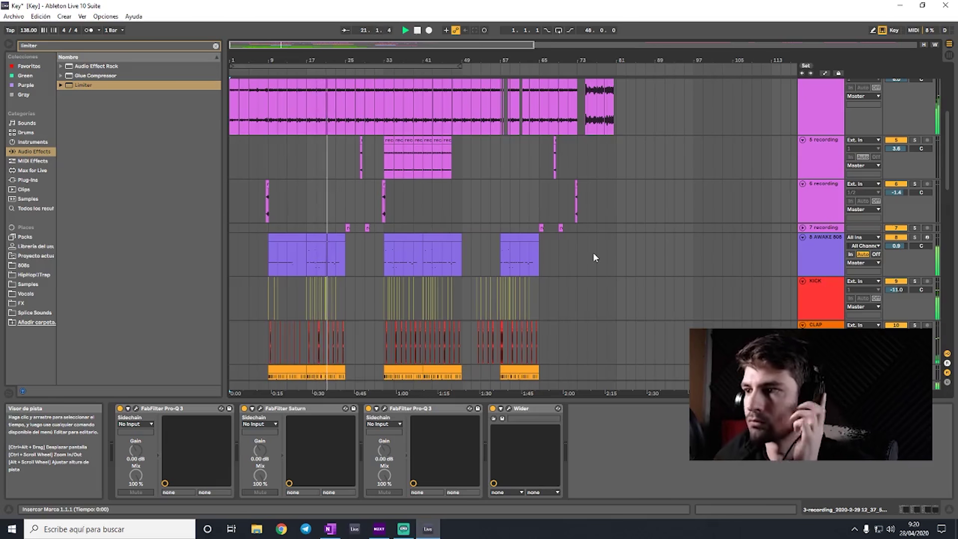
drag(954, 162, 954, 118)
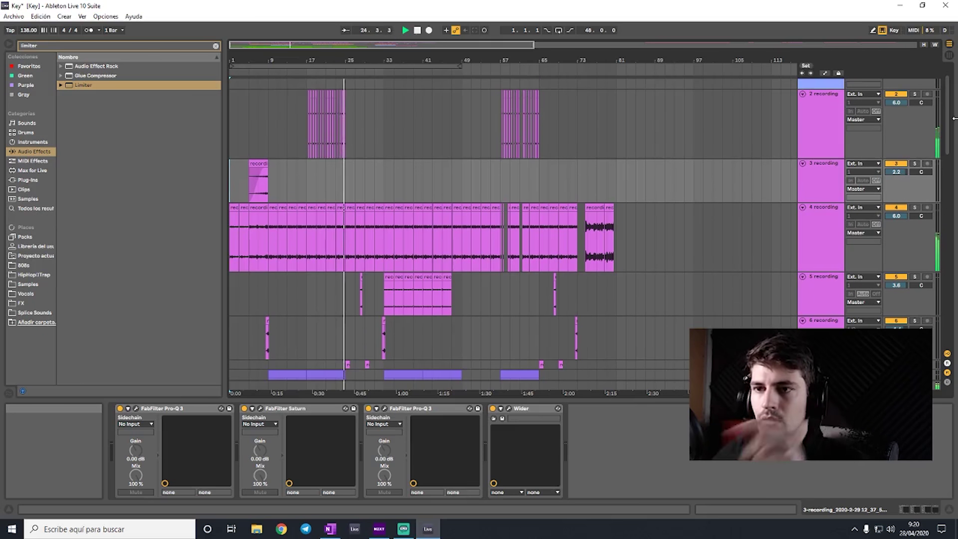
ctrl+scroll(311, 141, up, 3)
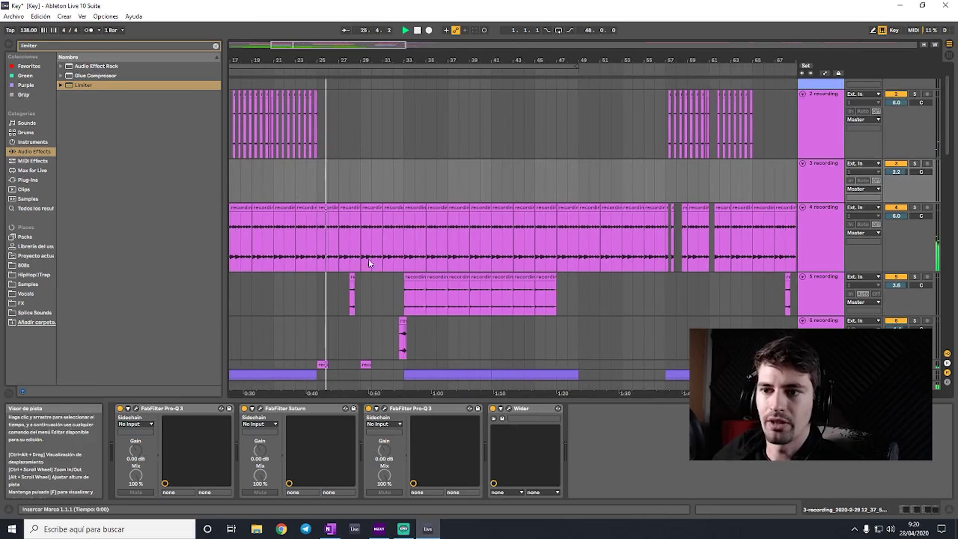
scroll(434, 251, down, 2)
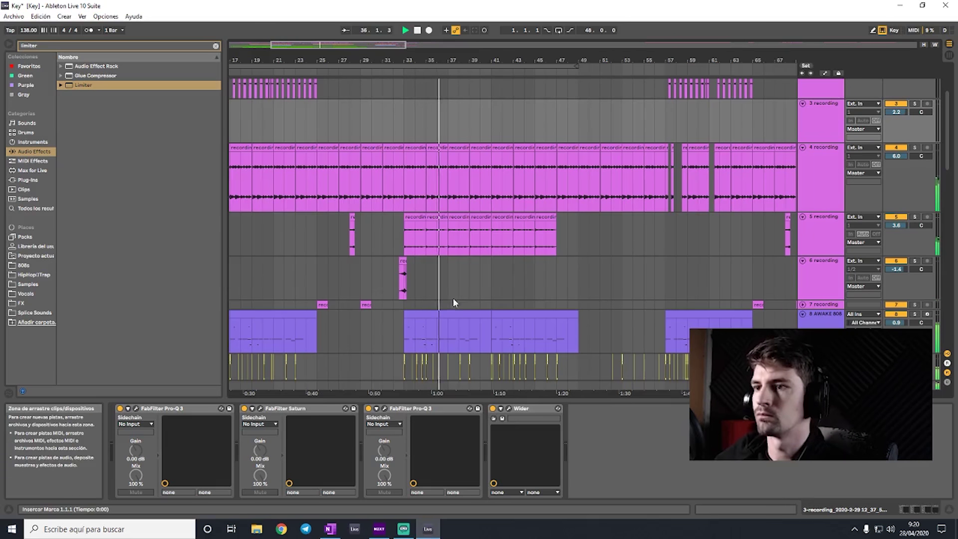
- Briefly solo track 5, then release the solo and keep listening
click(916, 217)
click(917, 217)
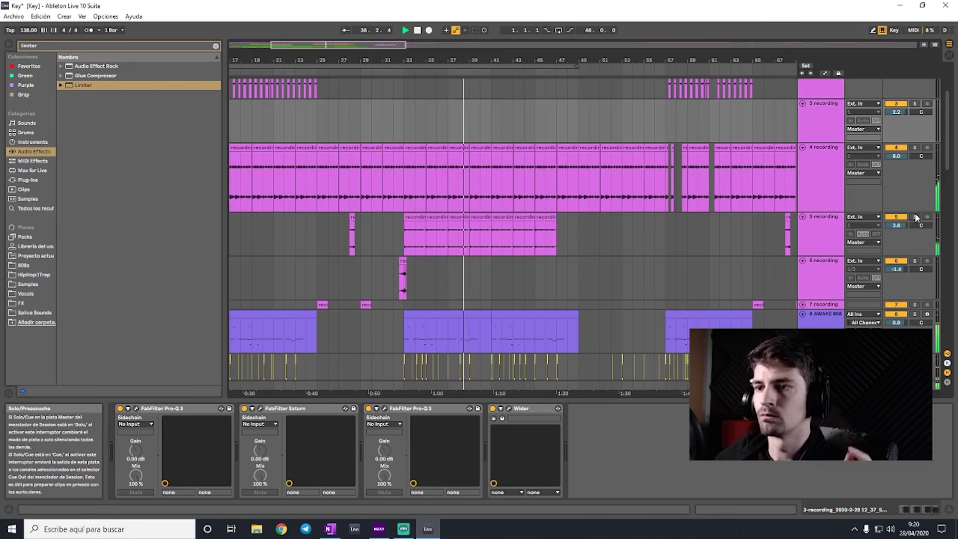
scroll(484, 346, down, 5)
scroll(507, 325, down, 1)
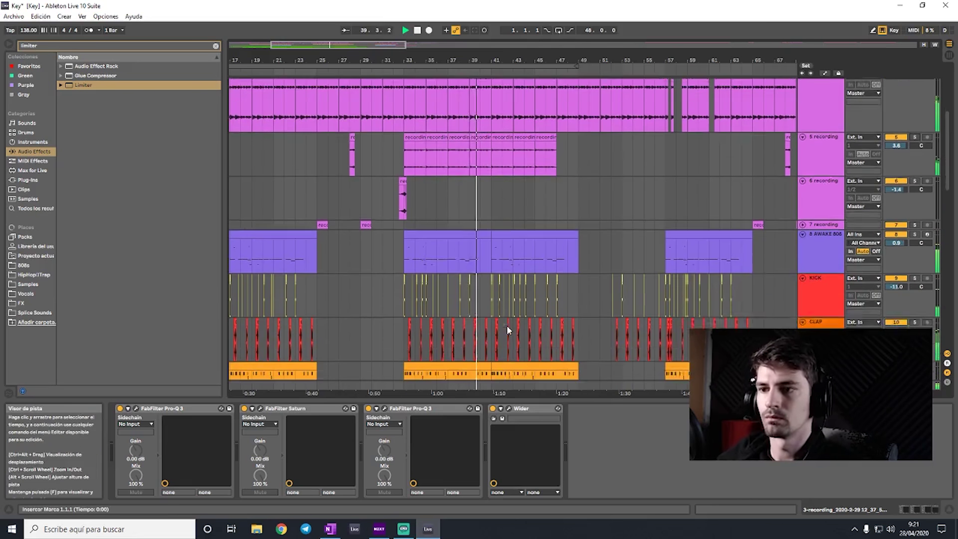
scroll(504, 332, down, 1)
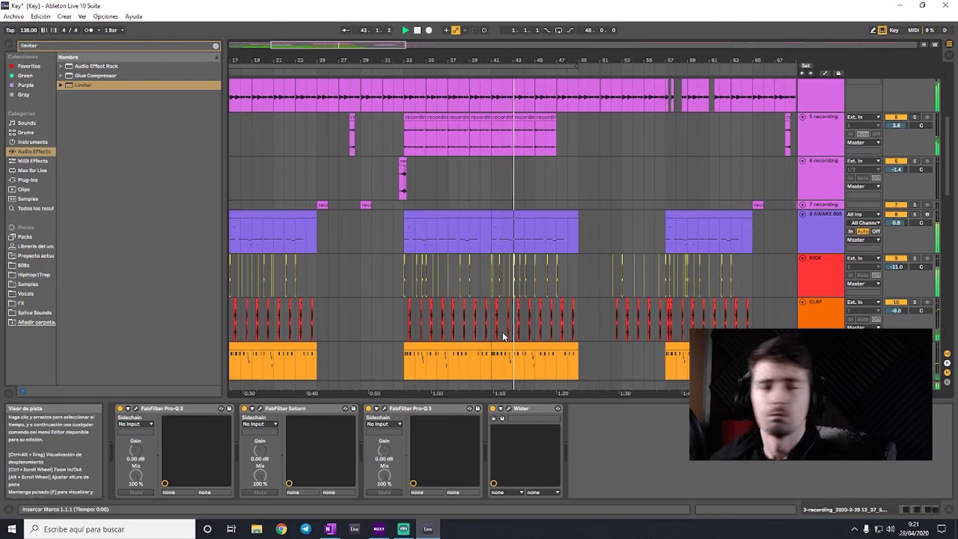
- Stop playback and scroll down to the green audio tracks
key(space)
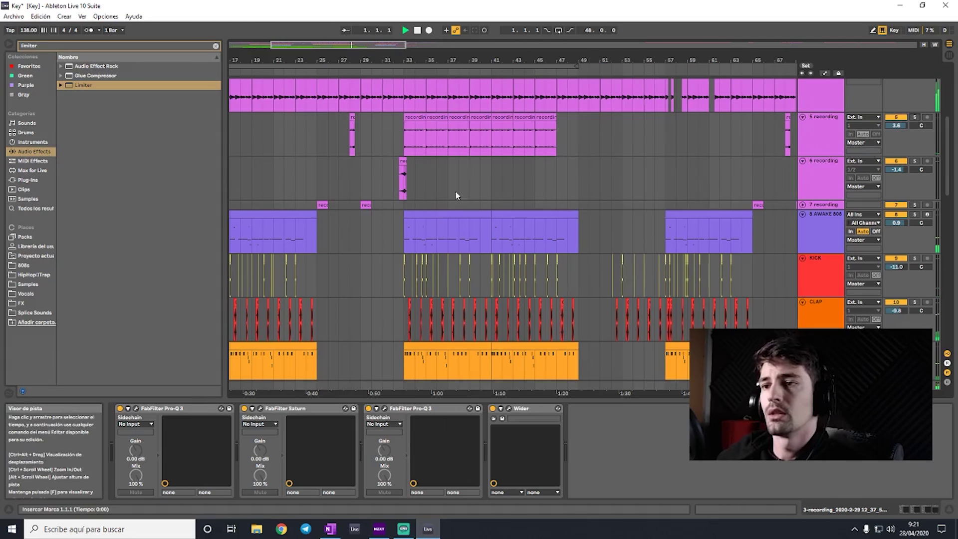
ctrl+scroll(351, 217, down, 2)
scroll(350, 217, down, 5)
scroll(348, 268, down, 5)
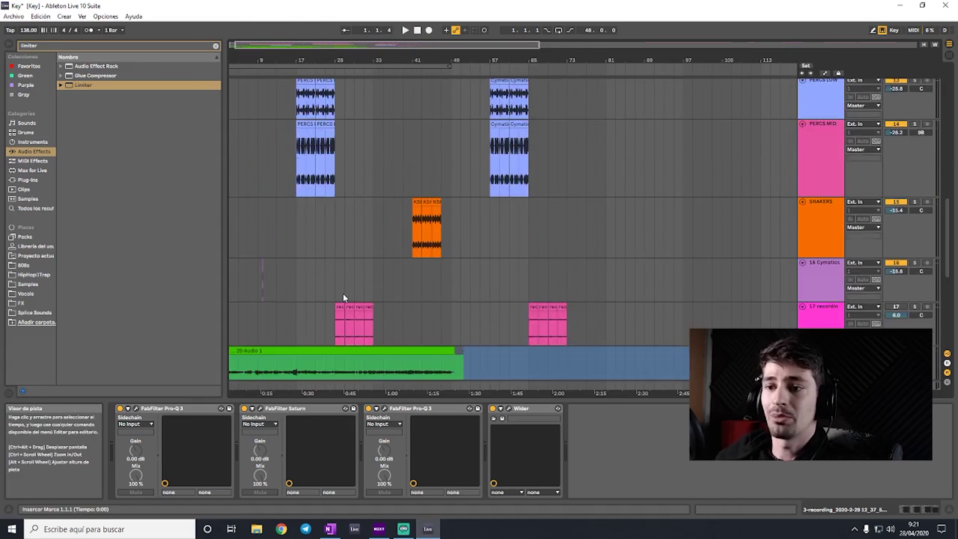
scroll(343, 293, down, 5)
scroll(334, 284, up, 2)
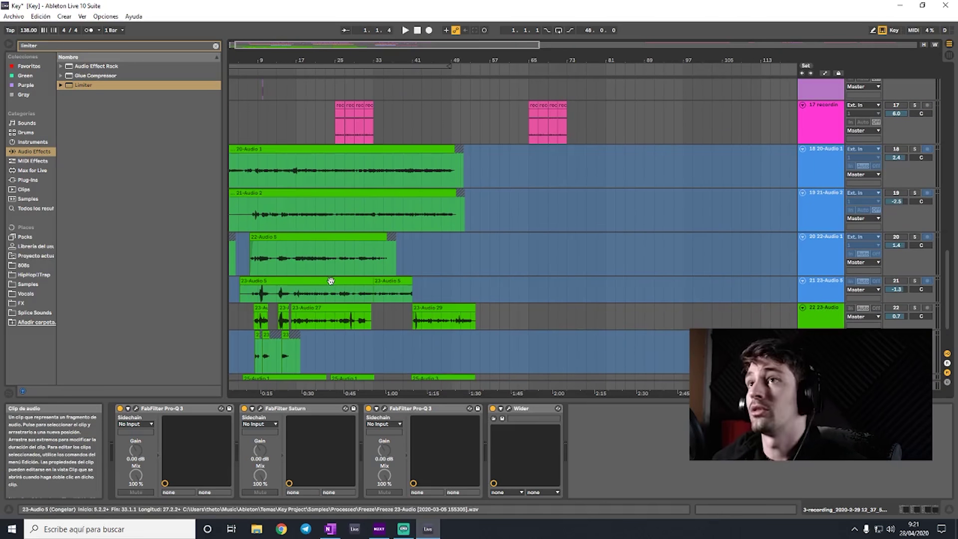
- Set the insert marker at bar 7 on track 22 and play from there
click(258, 173)
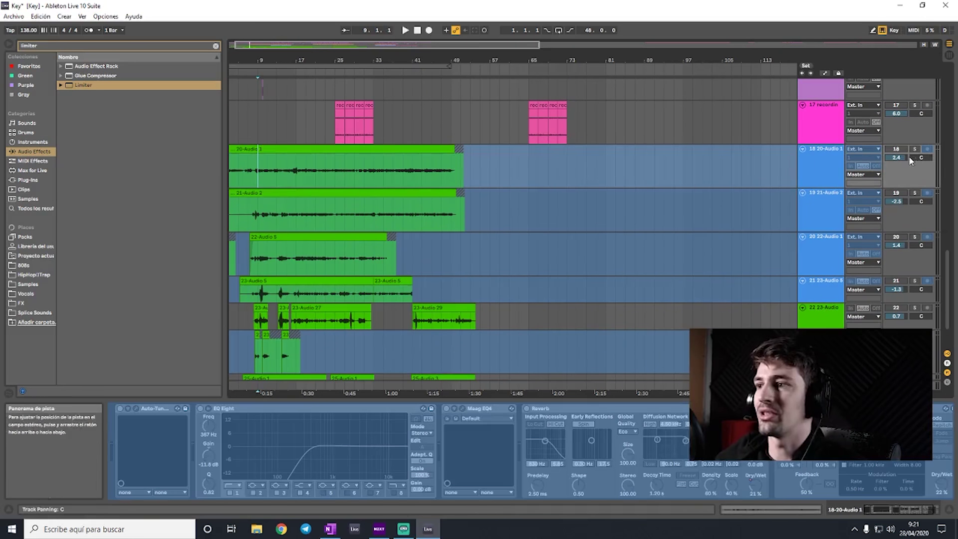
click(256, 219)
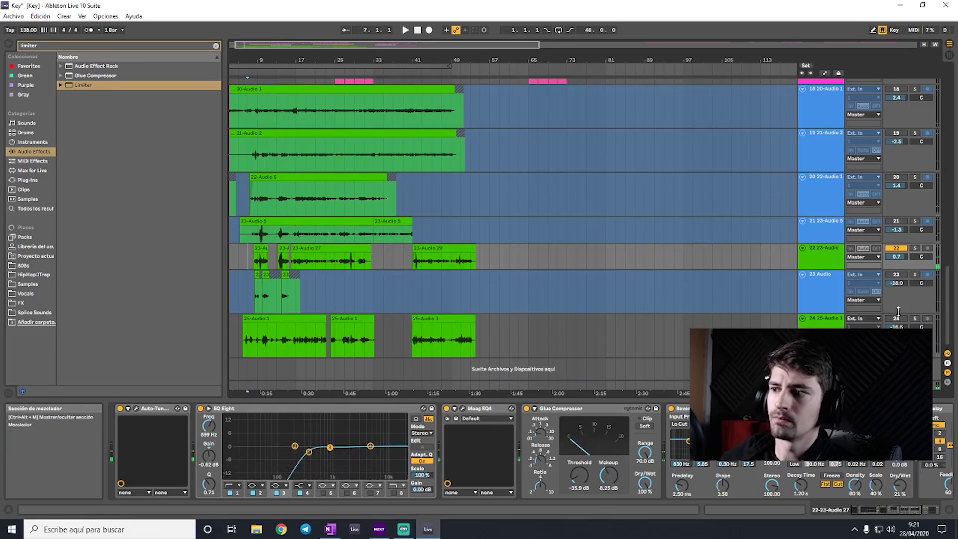
scroll(349, 250, down, 2)
click(248, 257)
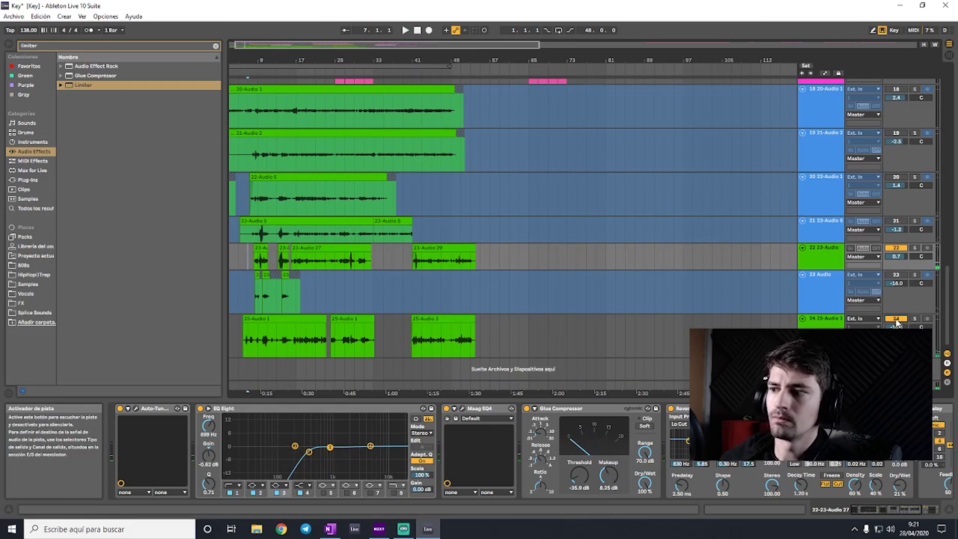
key(space)
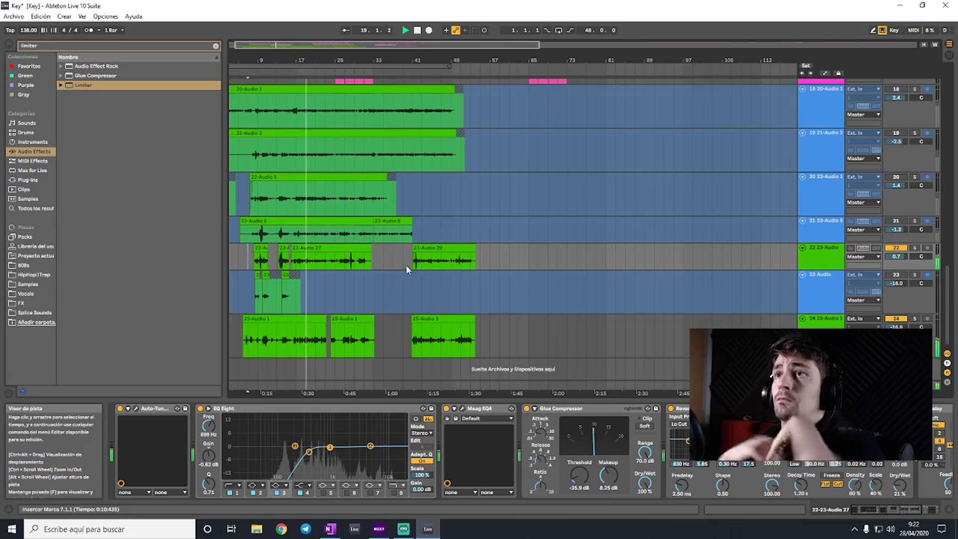
- Stop playback and select the 23-Audio 27 clip
key(space)
click(351, 260)
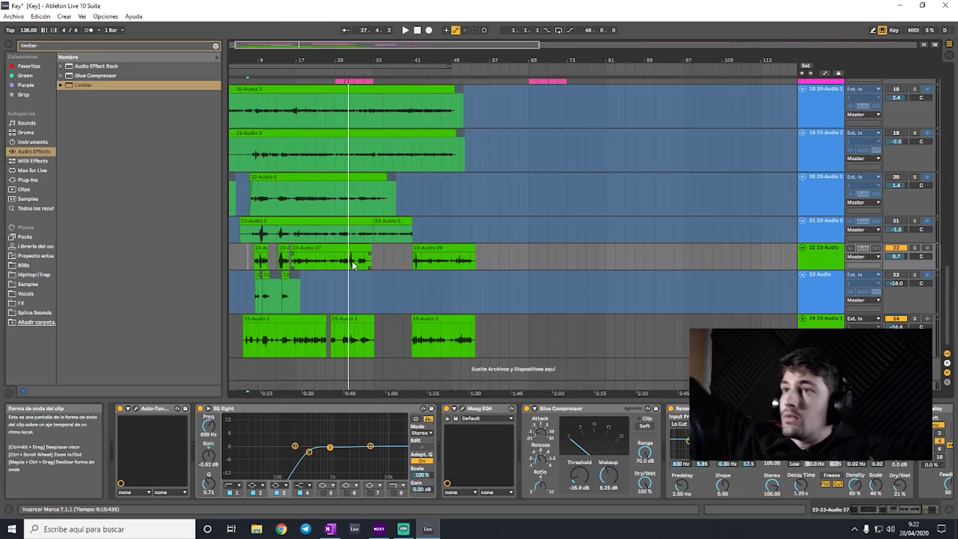